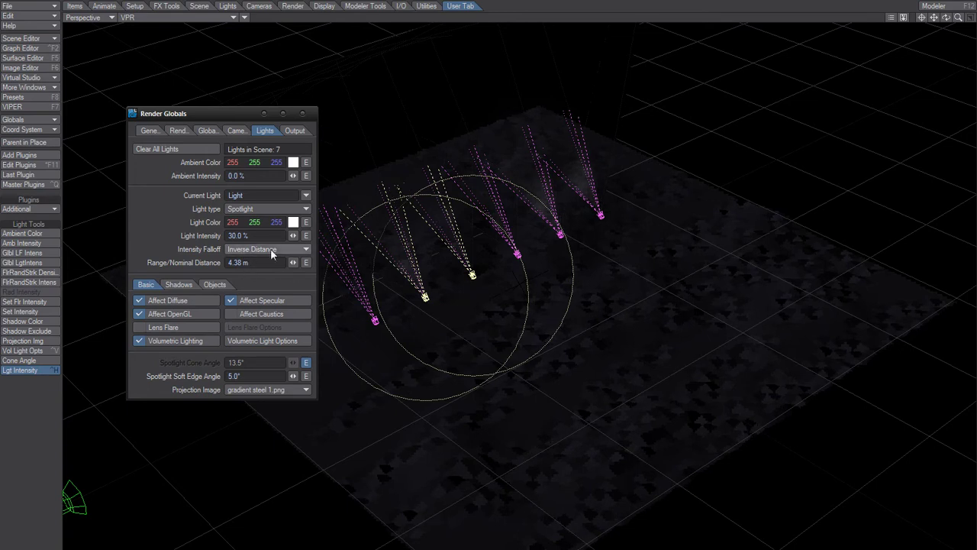
Set the light intensity of the third spotlight from the near end of the row to 40%
left_click(484, 293)
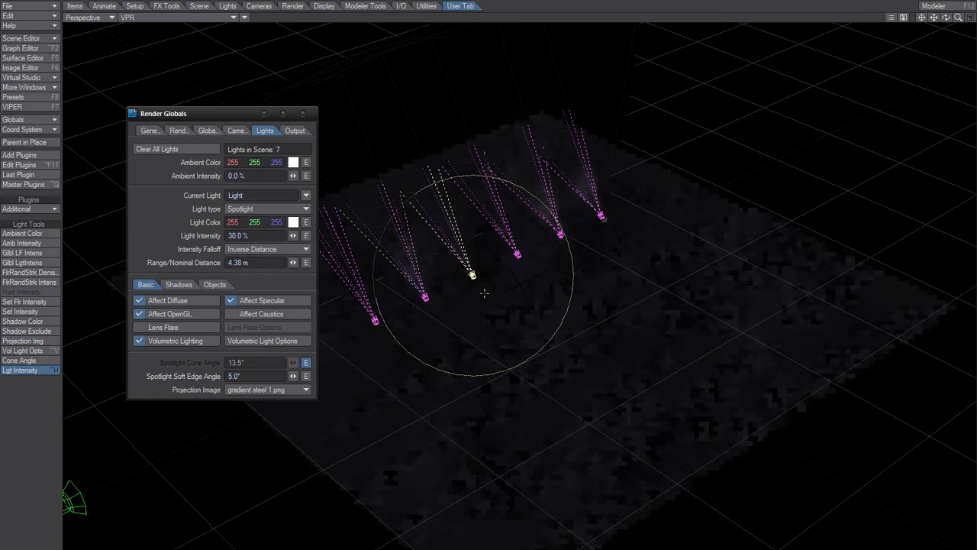
left_click(240, 235)
type("40")
key("Tab")
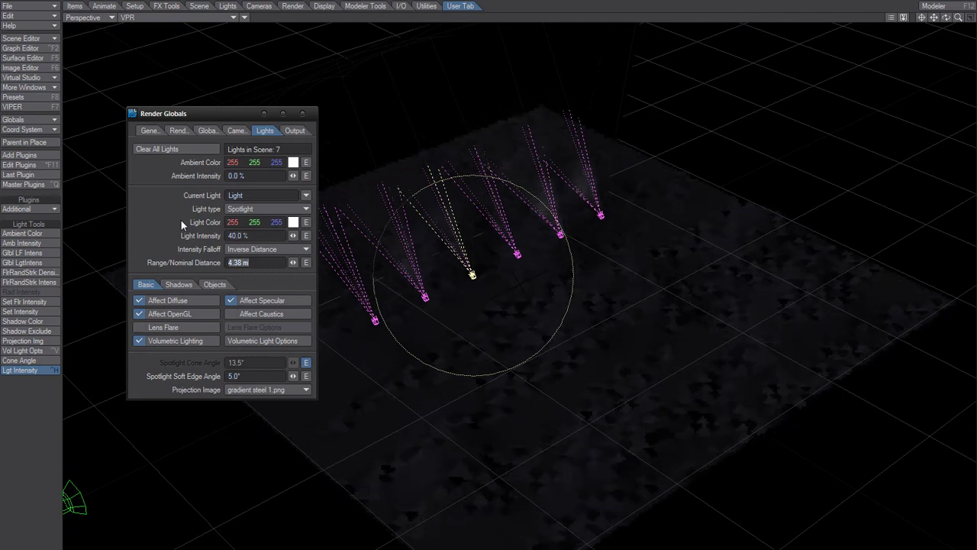
Set the light intensity of the second and third spotlights together to 50% and check the value on each light
left_click(425, 296, "shift")
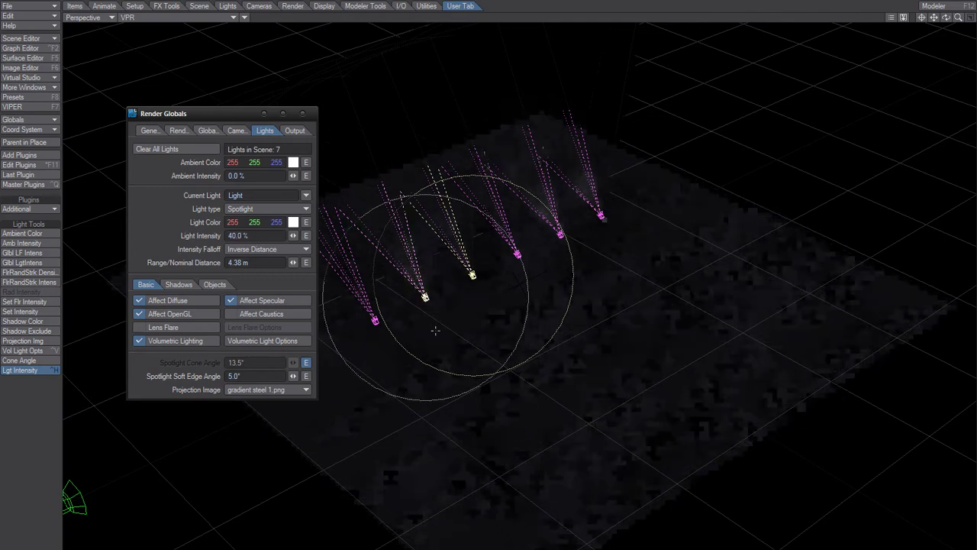
left_click(246, 237)
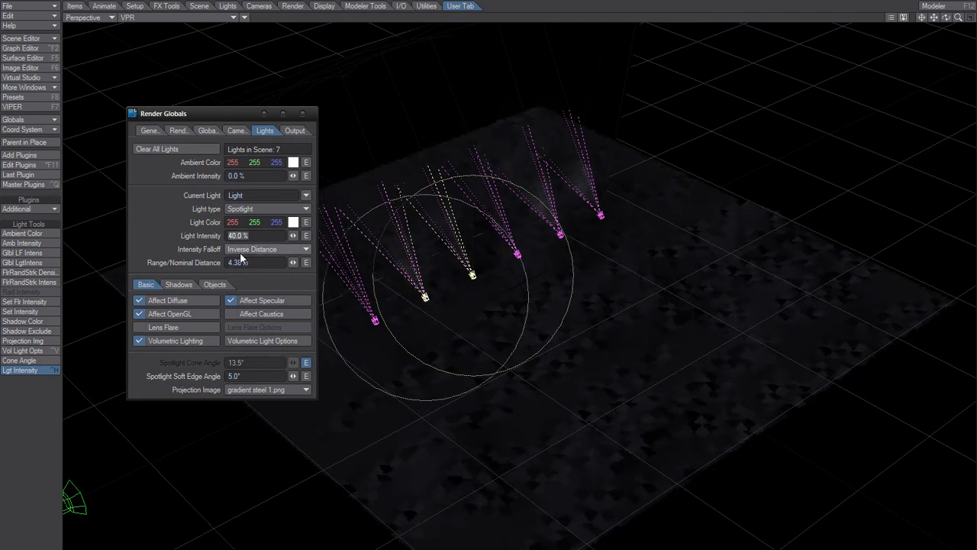
type("50")
key("Tab")
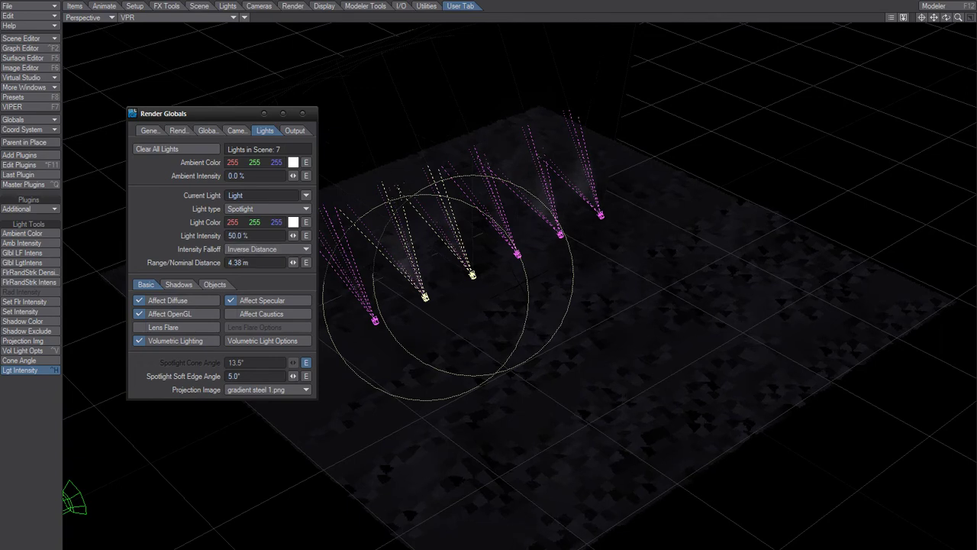
left_click(478, 304)
left_click(425, 298)
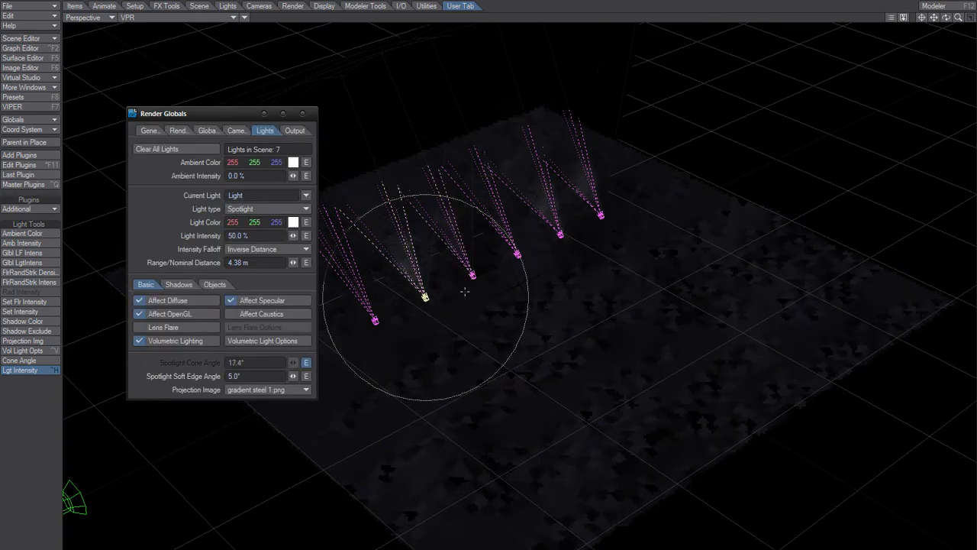
left_click(472, 272)
left_click(425, 296, "shift")
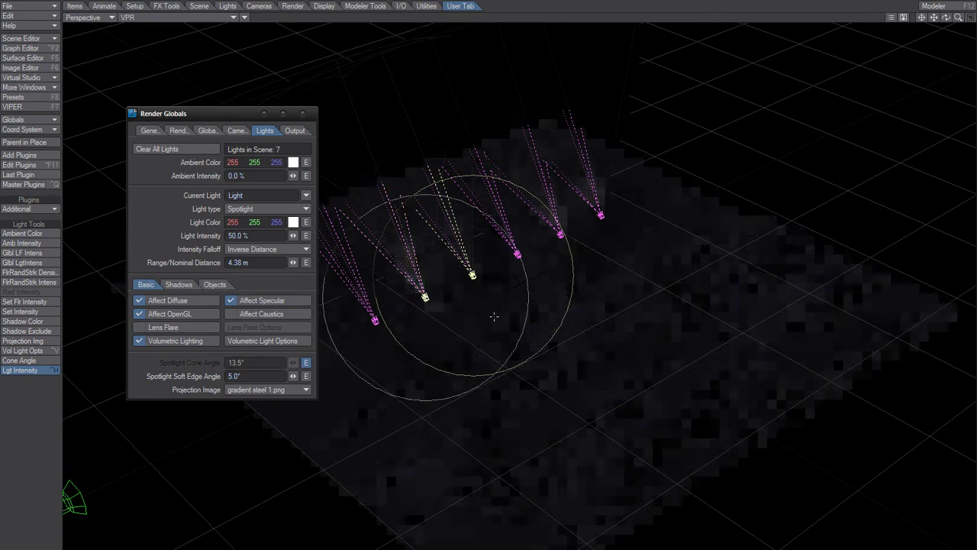
Select all six spotlights, set their light intensity to 35%, and close Render Globals
left_click_drag(355, 374, 617, 187, "shift")
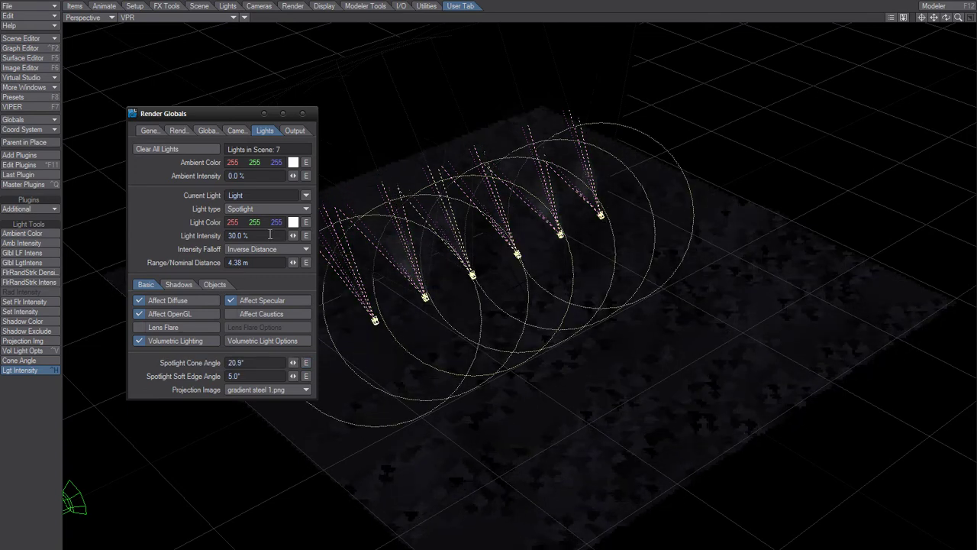
left_click(264, 235)
type("35")
key("Return")
left_click(303, 113)
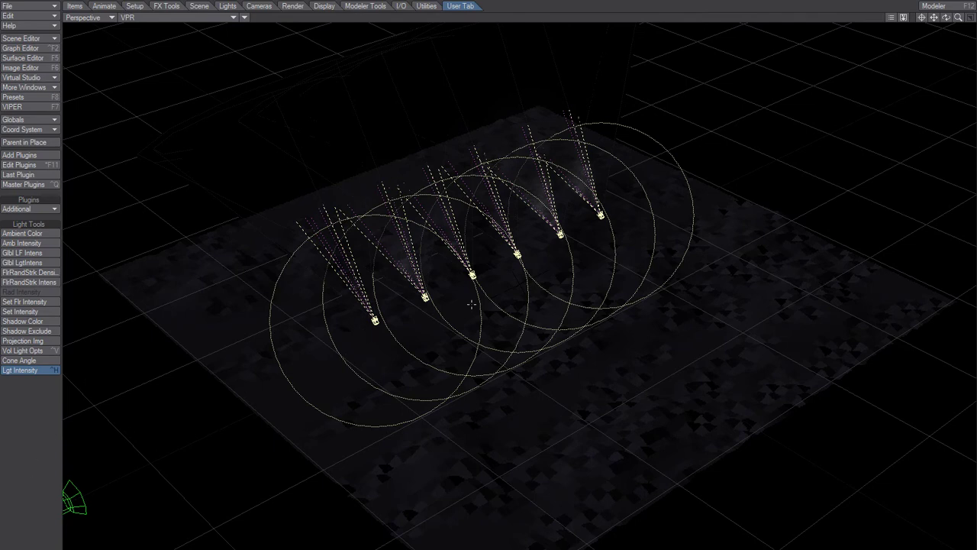
Raise the intensity of the second and third spotlights interactively to about 307%, checking the value in Render Globals
left_click_drag(405, 254, 493, 342)
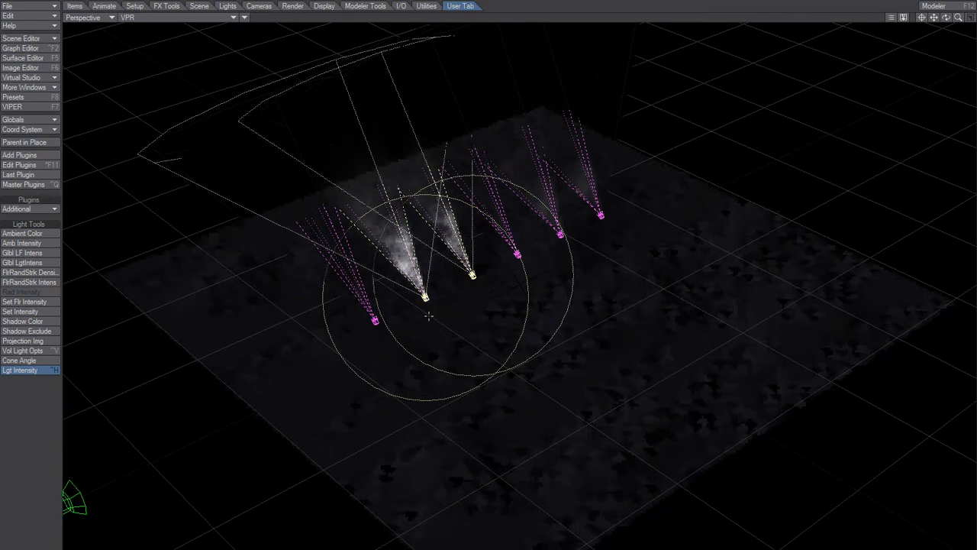
key("p")
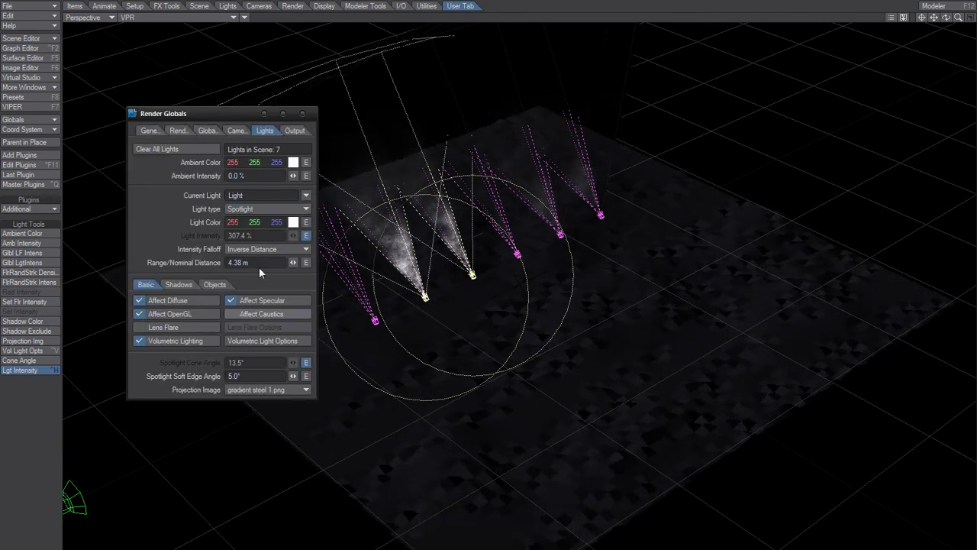
left_click(304, 113)
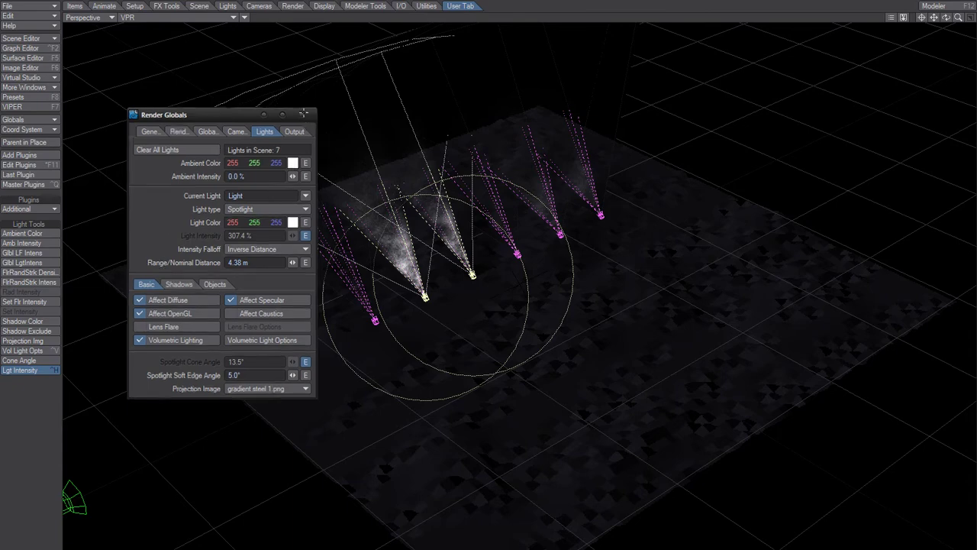
Raise the intensity of all six spotlights together interactively, and compare the individual lights' intensity values in Render Globals
right_click_drag(519, 231, 636, 183)
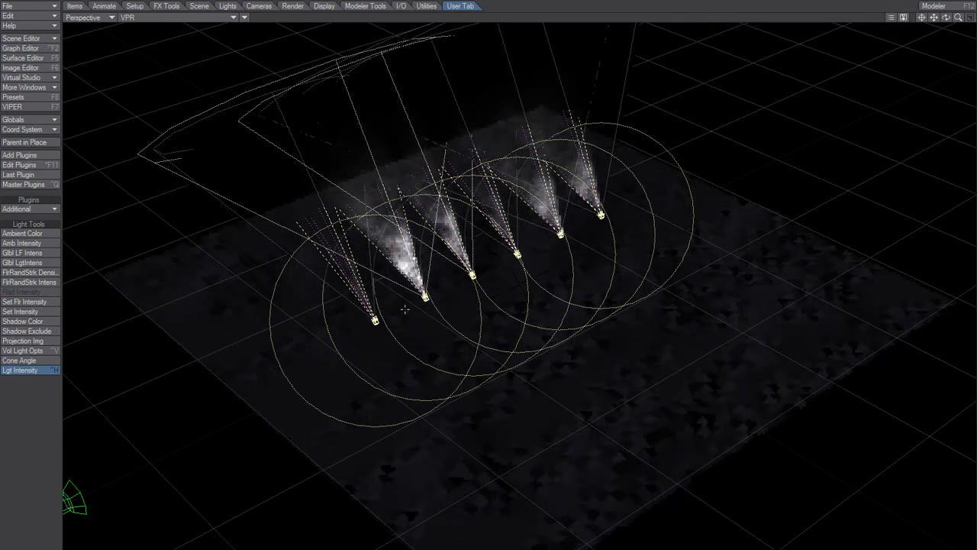
key("p")
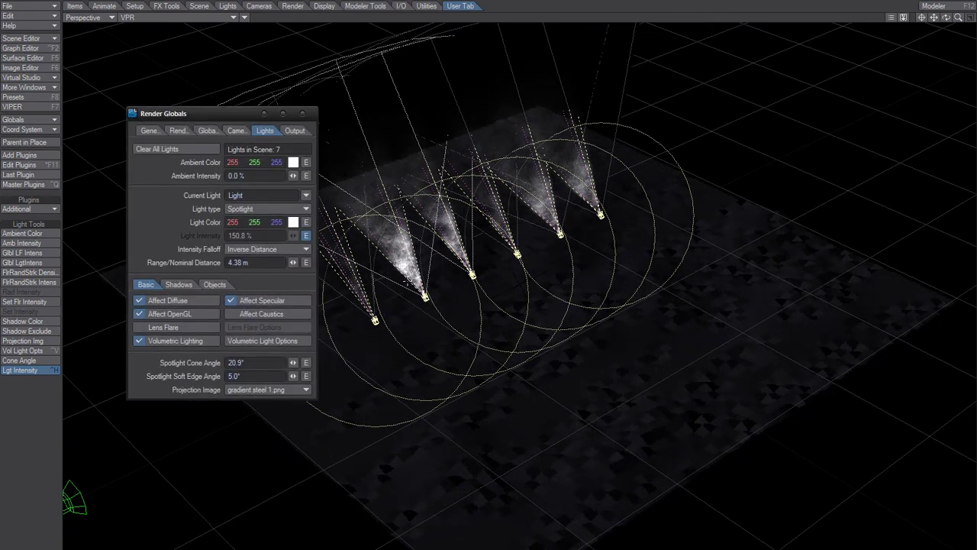
left_click(439, 313)
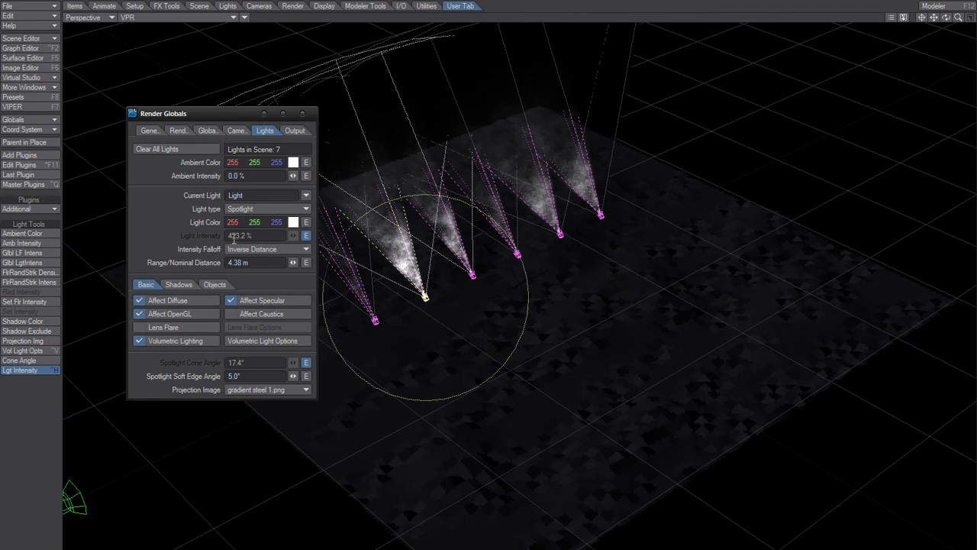
left_click(375, 319)
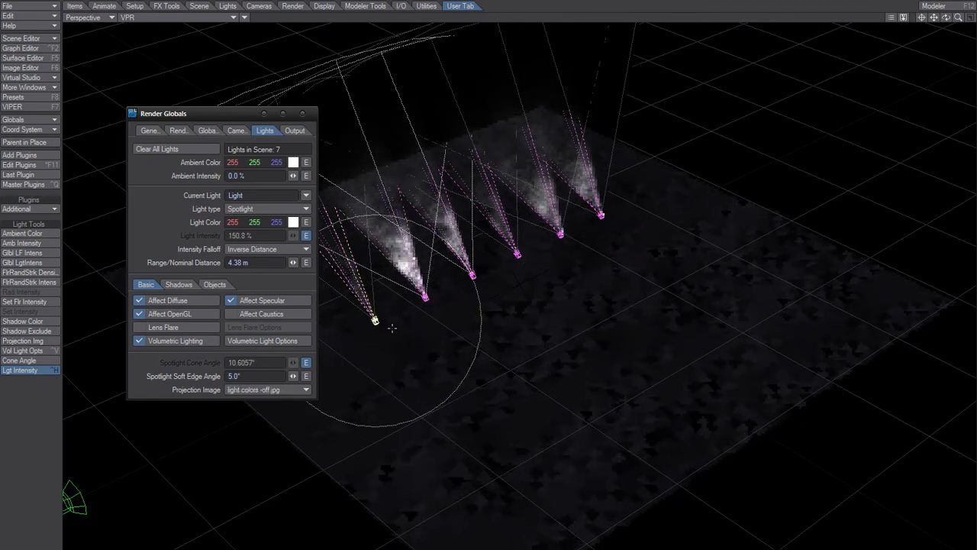
left_click(518, 255)
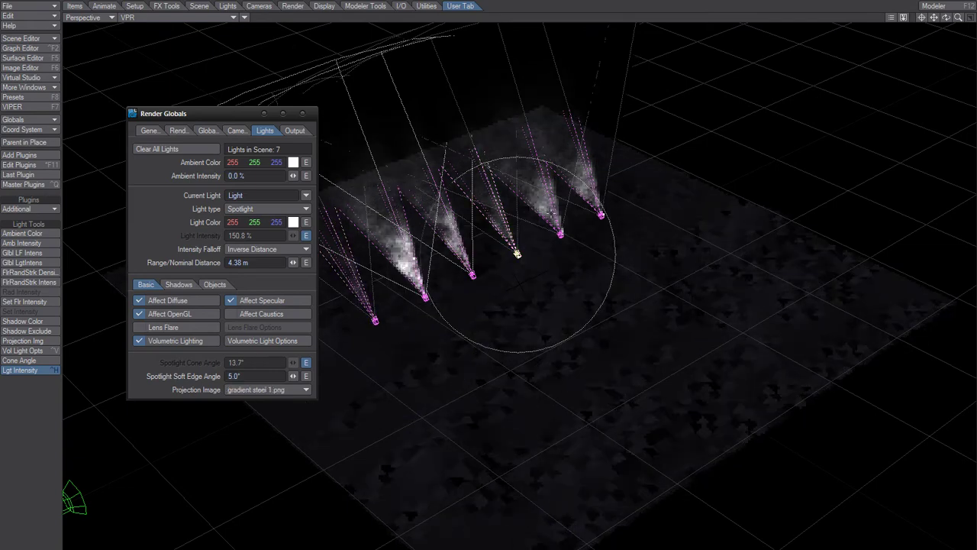
left_click(560, 233)
left_click(606, 245)
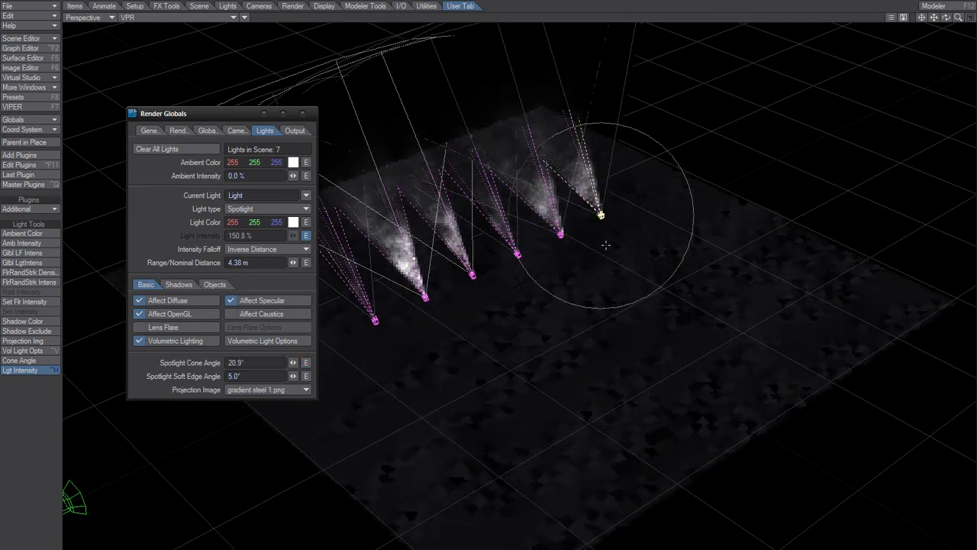
left_click_drag(353, 381, 738, 120, "shift")
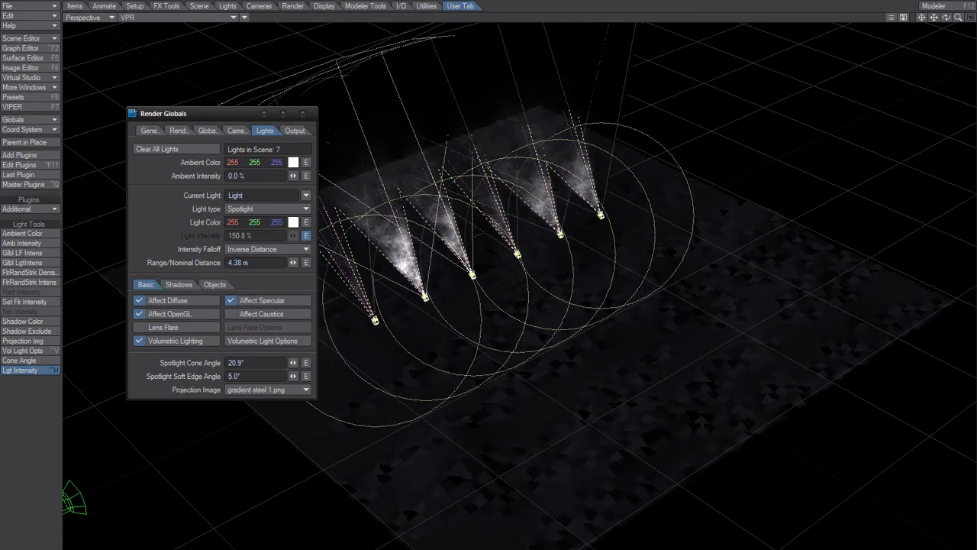
left_click(303, 114)
Lower the intensity of all six spotlights with Lgt Intensity, and raise the intensity of the nearest spotlight alone
left_click(47, 371)
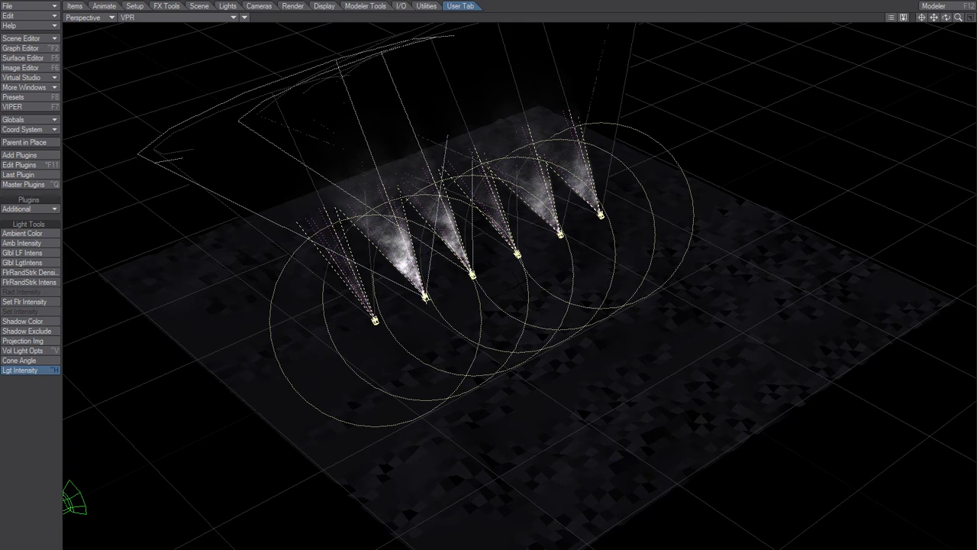
left_click_drag(522, 283, 478, 283)
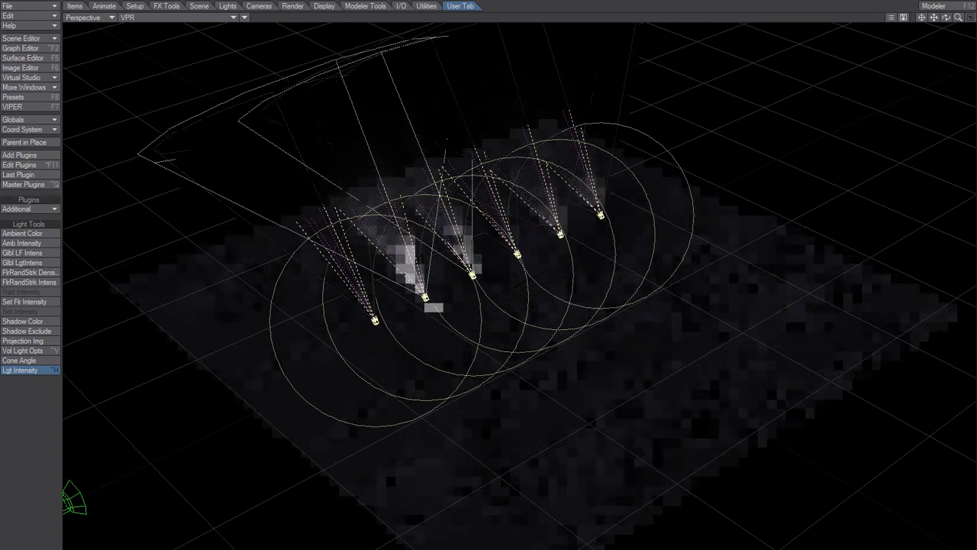
left_click(375, 320)
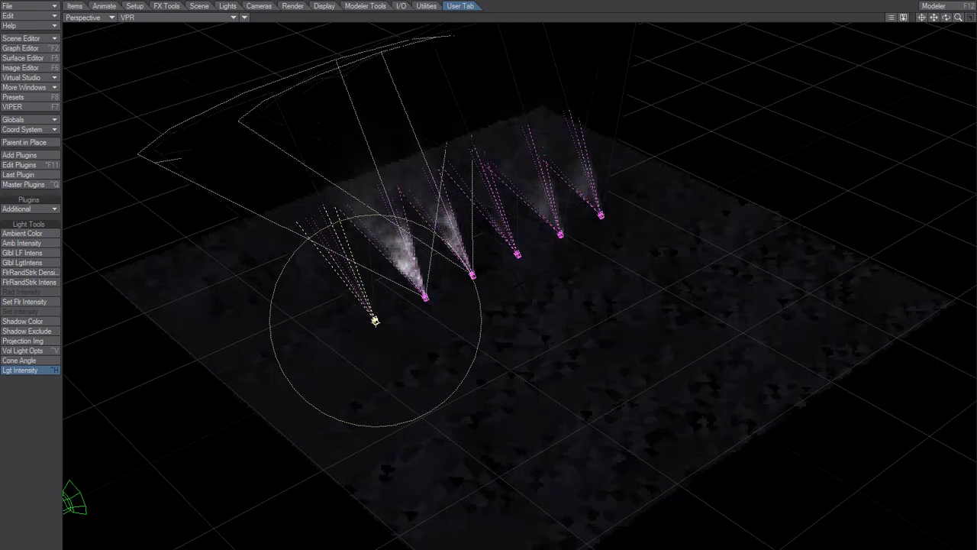
left_click_drag(375, 322, 451, 309)
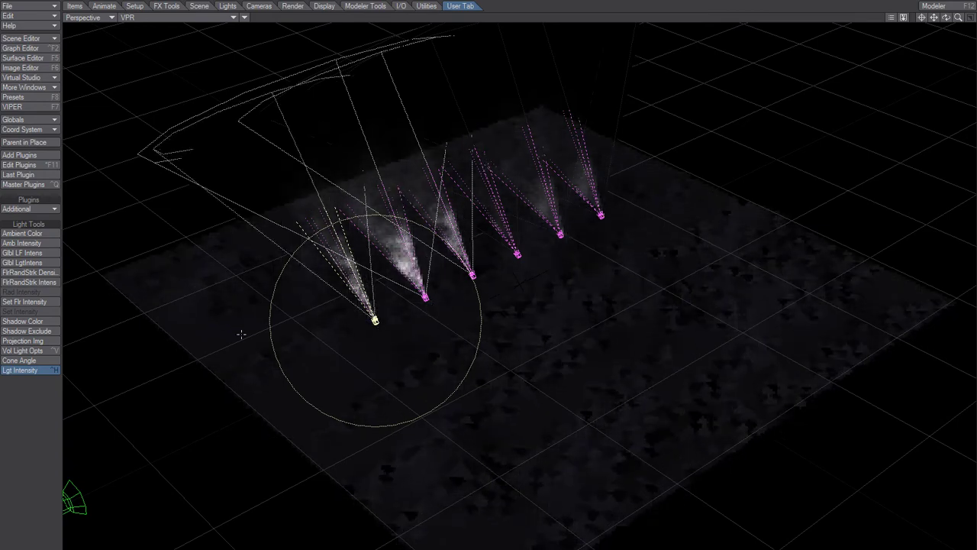
Widen the cone angle of all six spotlights interactively, and narrow it back slightly
key("ctrl+a")
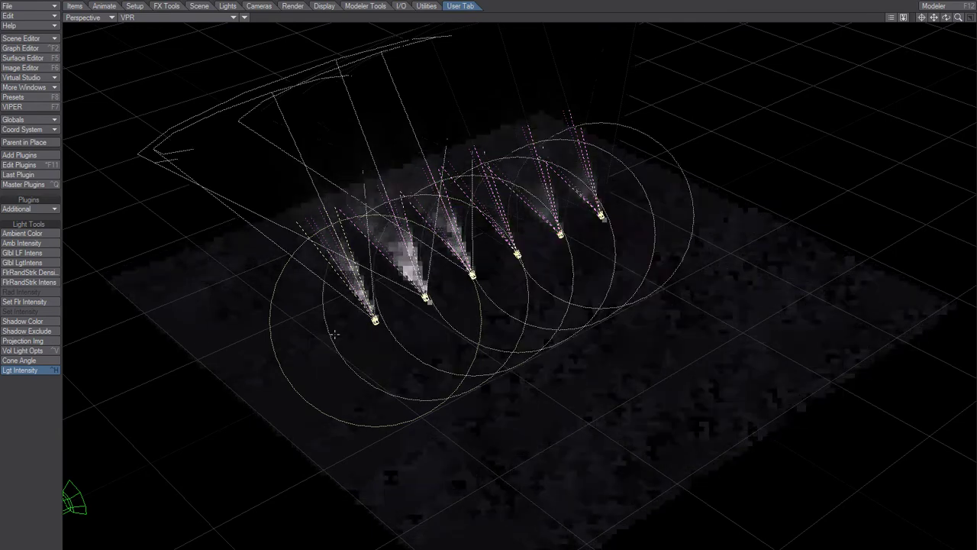
left_click(45, 360)
mouse_move(375, 325)
left_mouse_down()
mouse_move(328, 325)
mouse_move(390, 326)
left_mouse_up()
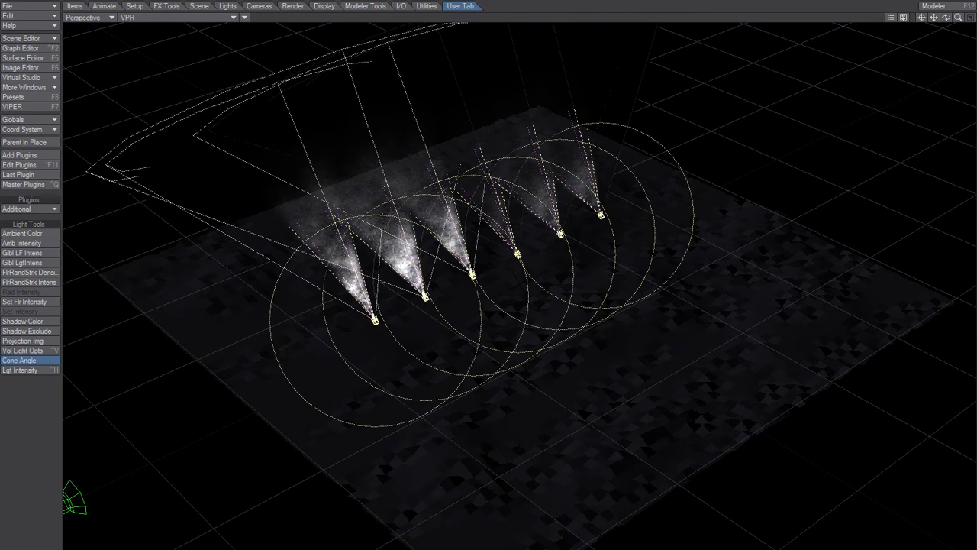
left_click_drag(451, 306, 433, 306)
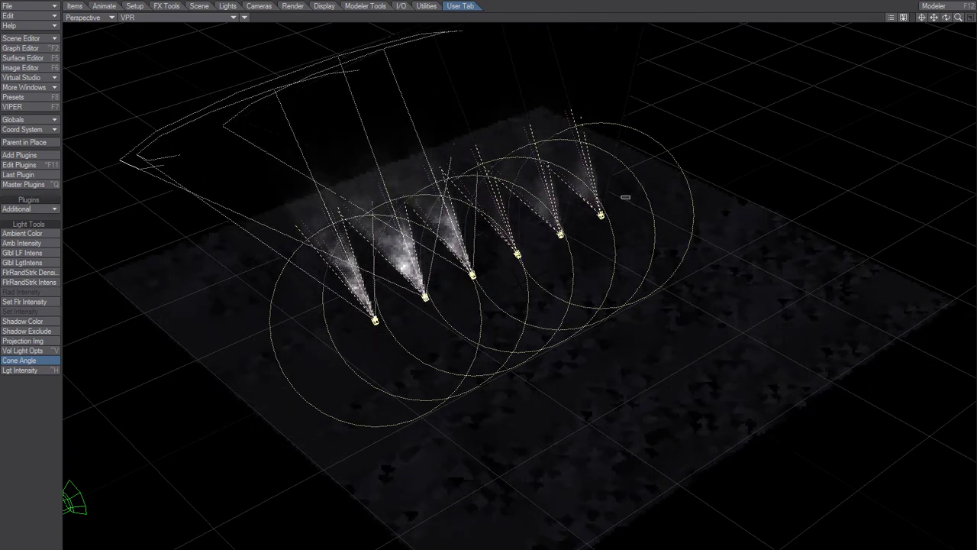
Raise the light intensity of the two farthest spotlights interactively, and do the same for the fourth spotlight in the row
right_click_drag(622, 198, 528, 272, "alt")
left_click_drag(542, 259, 566, 229)
key("ctrl+h")
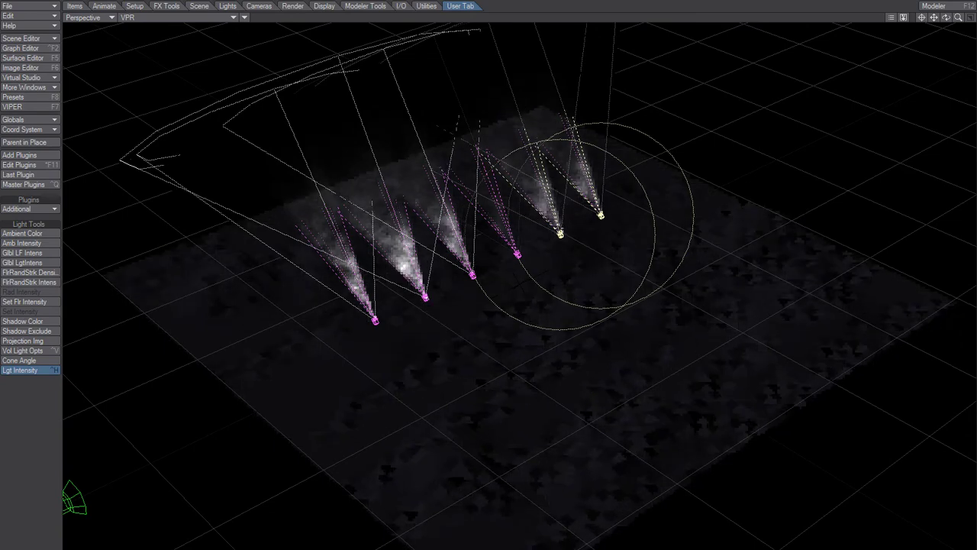
right_click_drag(502, 236, 544, 283)
left_click_drag(544, 281, 591, 261)
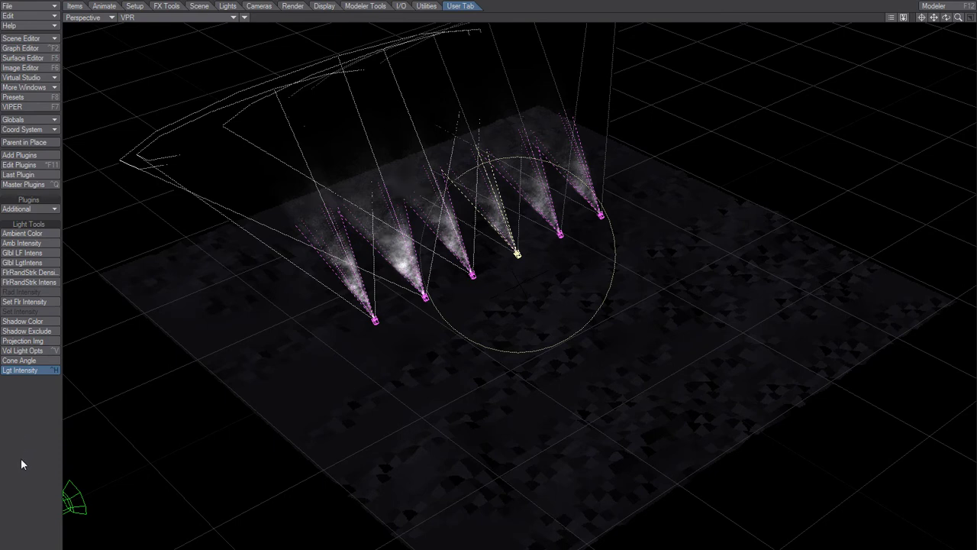
Set the scene's ambient light intensity to 50%
left_click(30, 242)
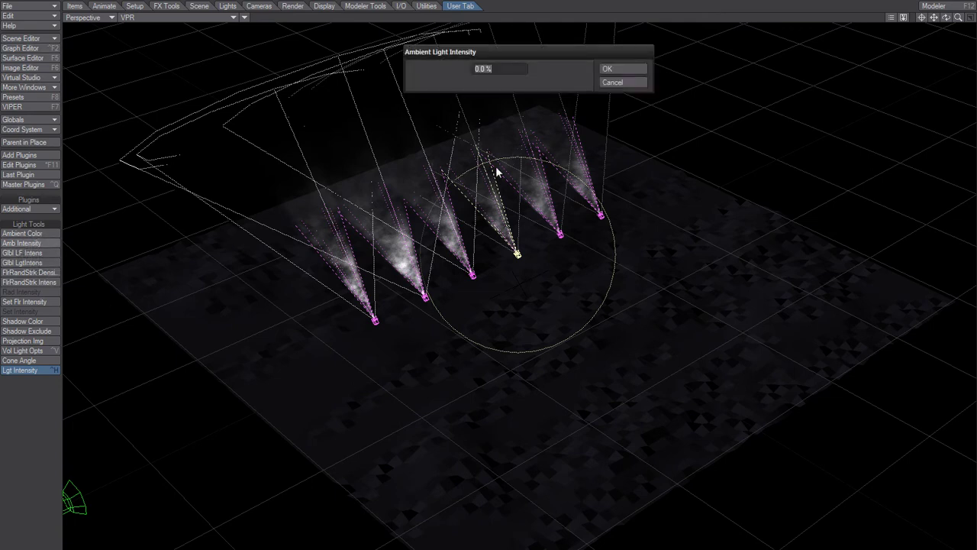
type("50")
key("Return")
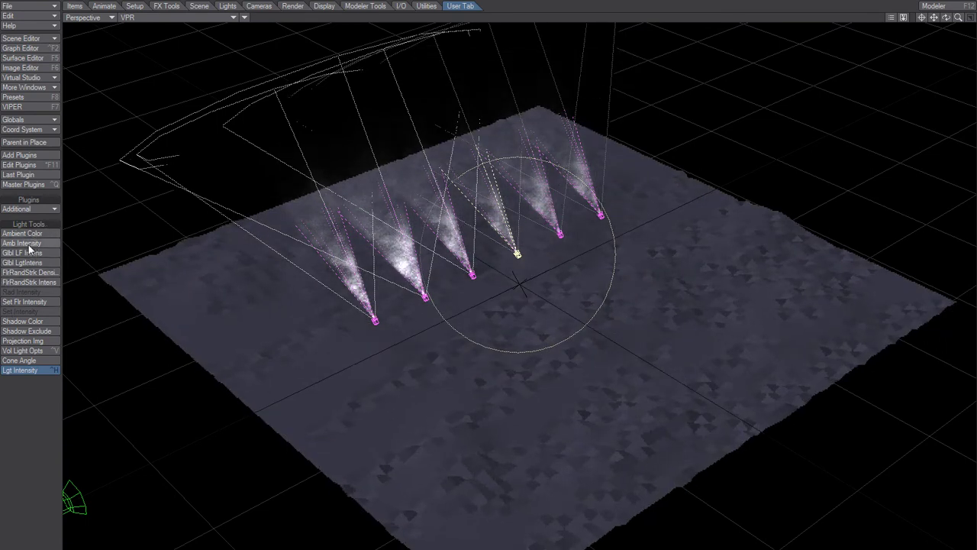
Return the scene's ambient light intensity to 0%
left_click(29, 245)
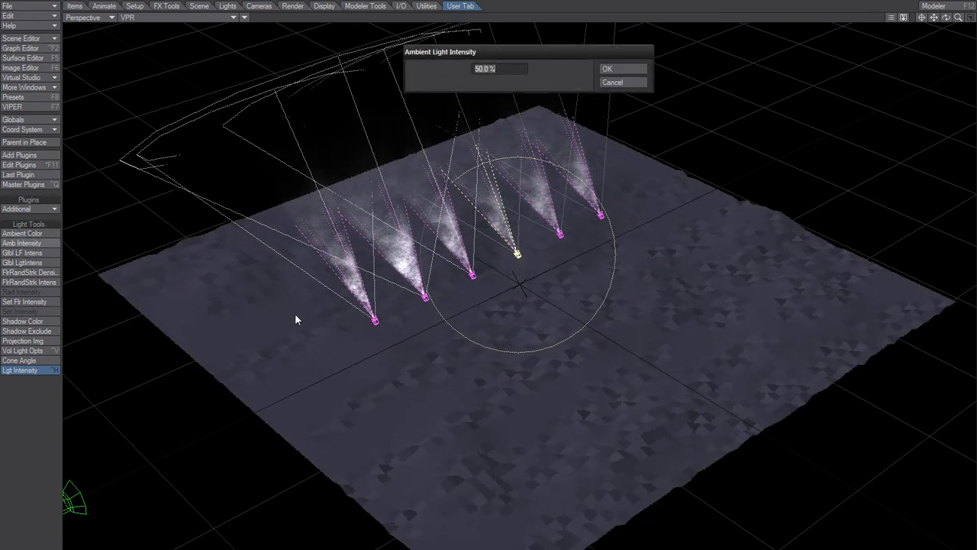
type("0")
key("Return")
key("Return")
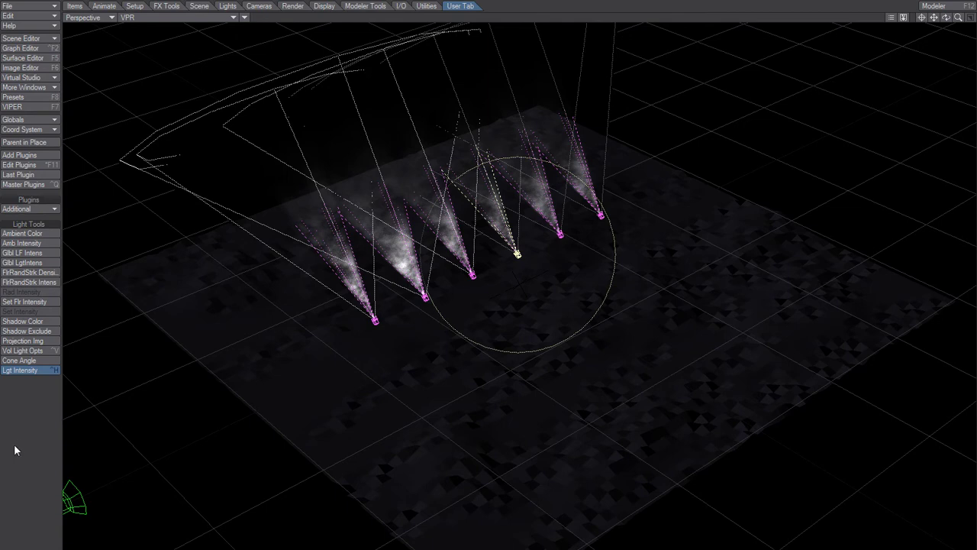
View the global light intensity setting and leave it without making a change
left_click(35, 263)
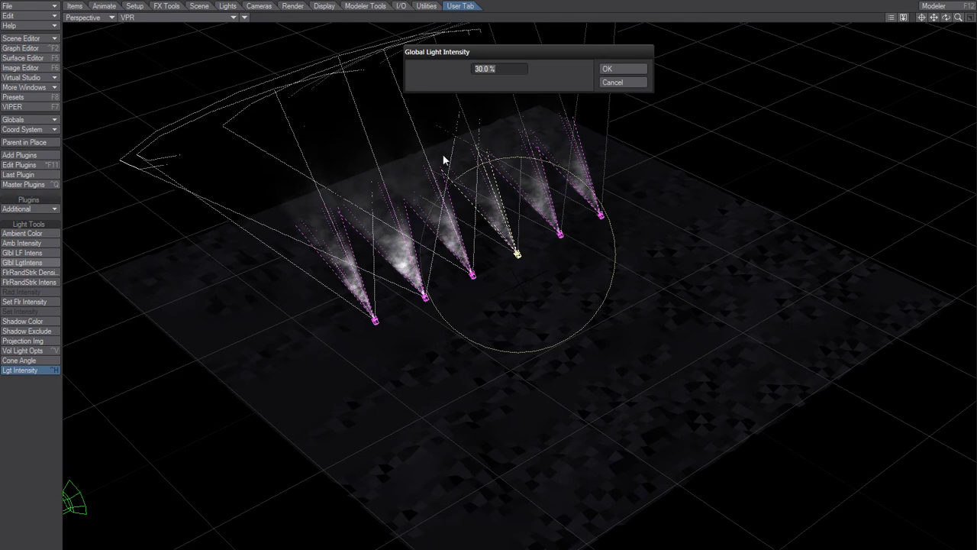
left_click(624, 81)
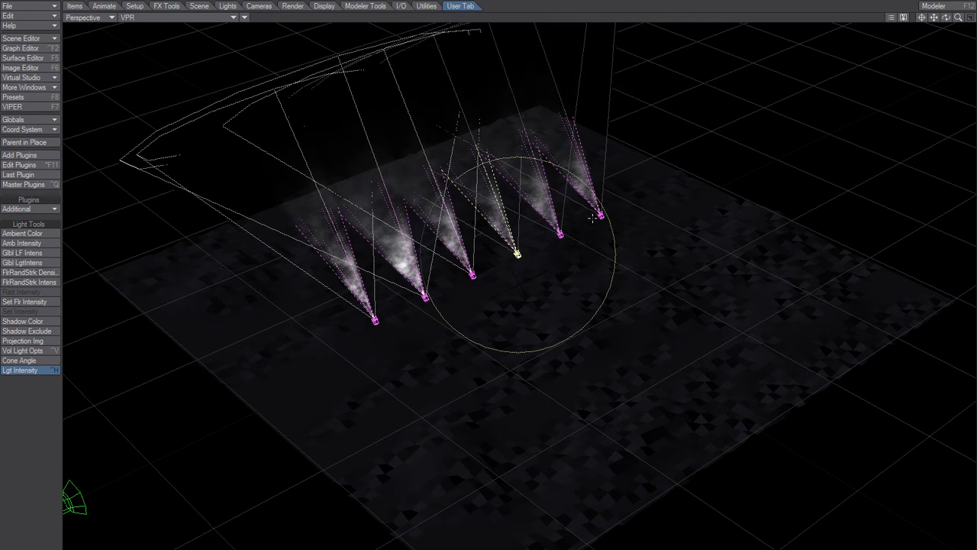
Select all six spotlights in the row and lower their light intensity interactively
left_click_drag(626, 183, 359, 328)
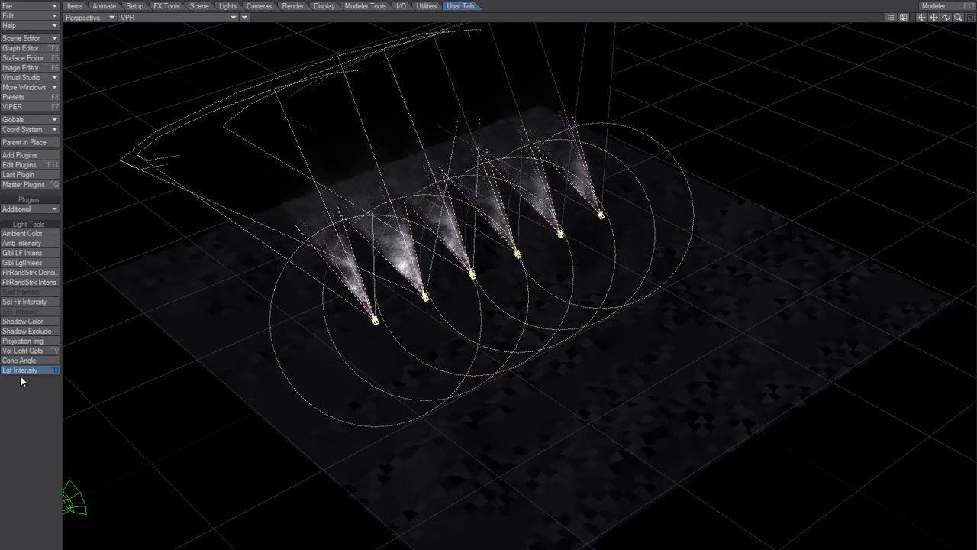
left_click_drag(425, 297, 419, 298)
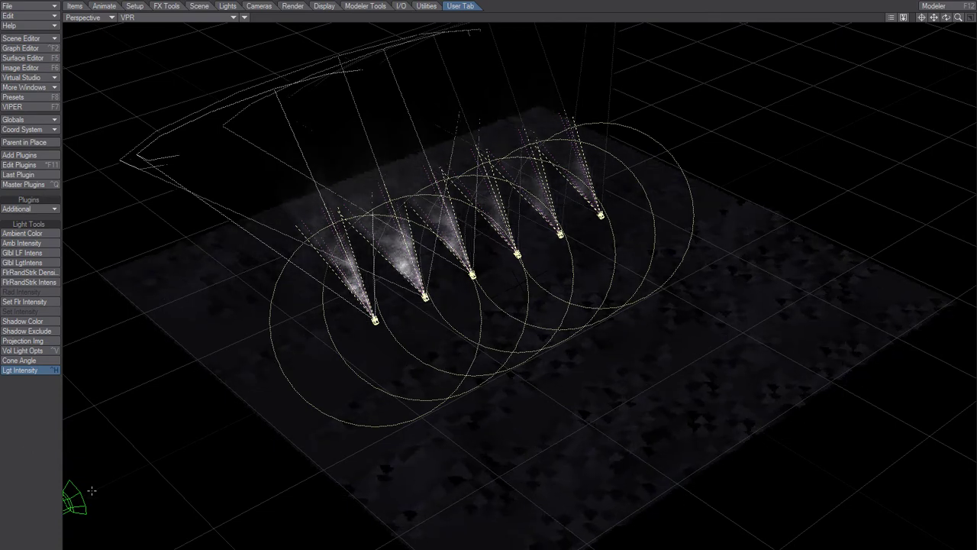
left_click(420, 299)
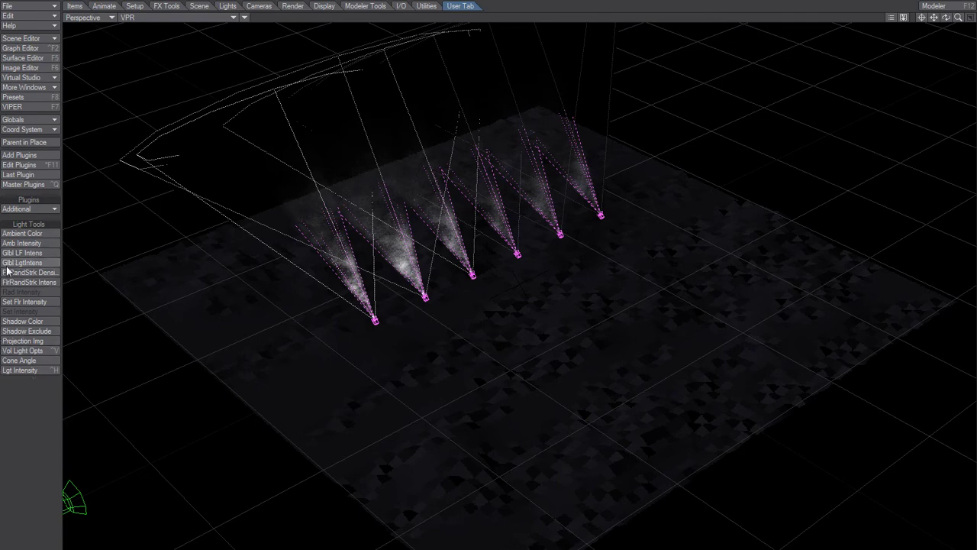
Dim the global light intensity to 10% and bring it back to 30%
left_click(30, 263)
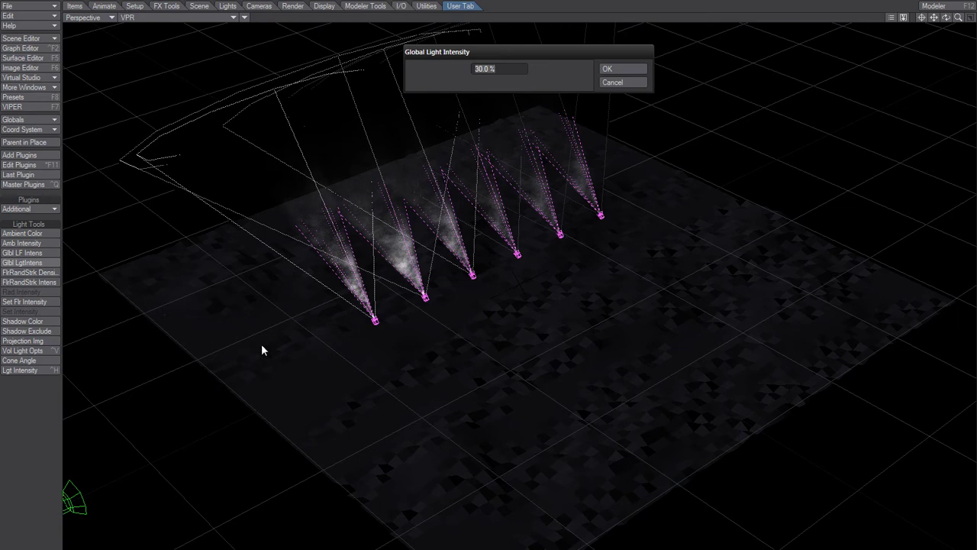
key("Return")
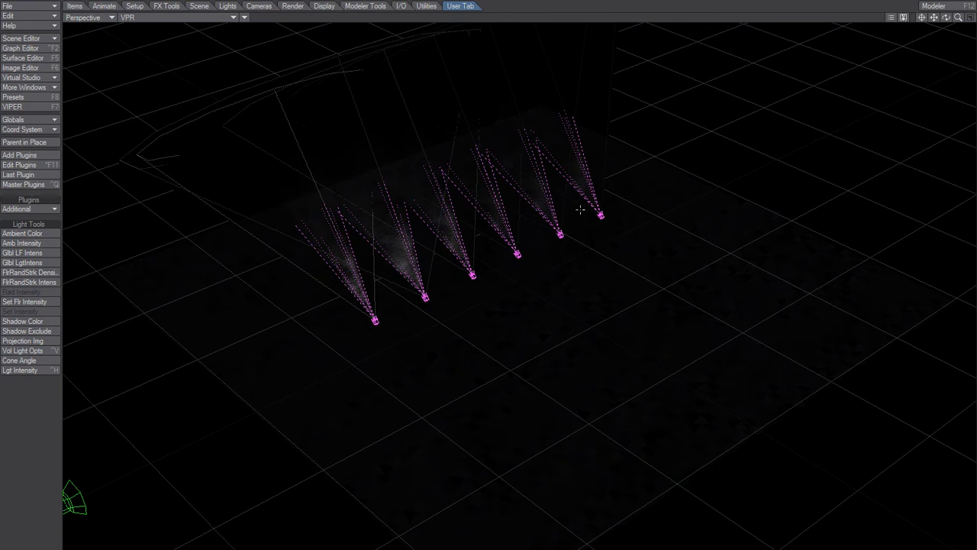
left_click(28, 267)
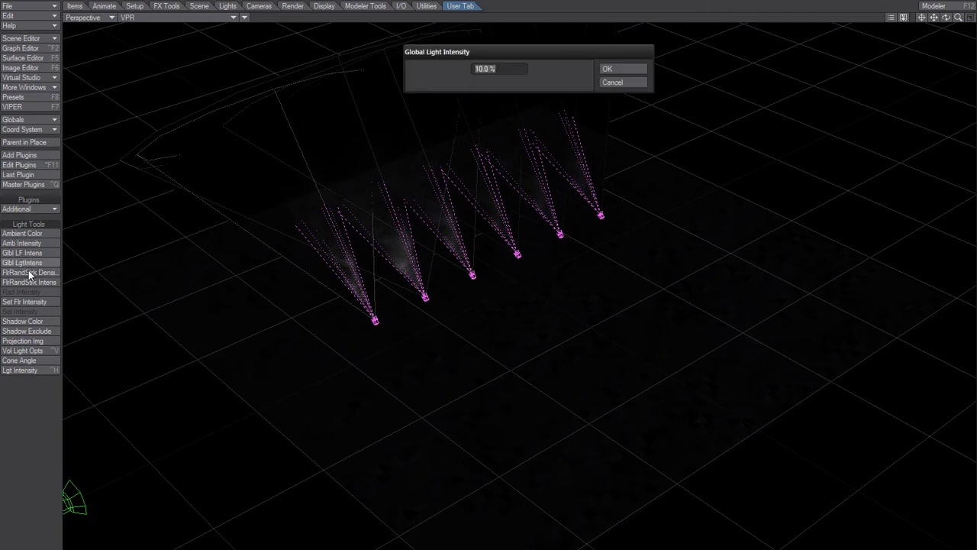
type("100")
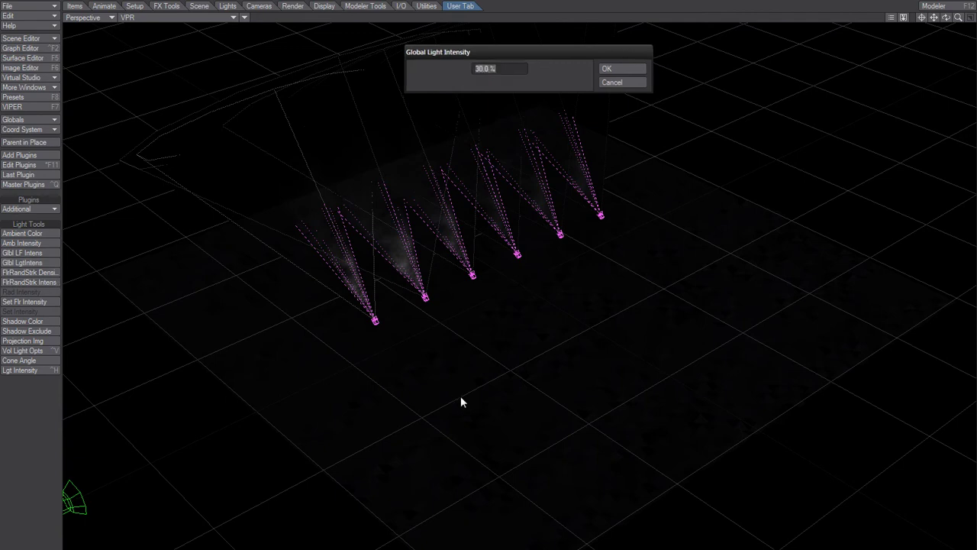
key("Return")
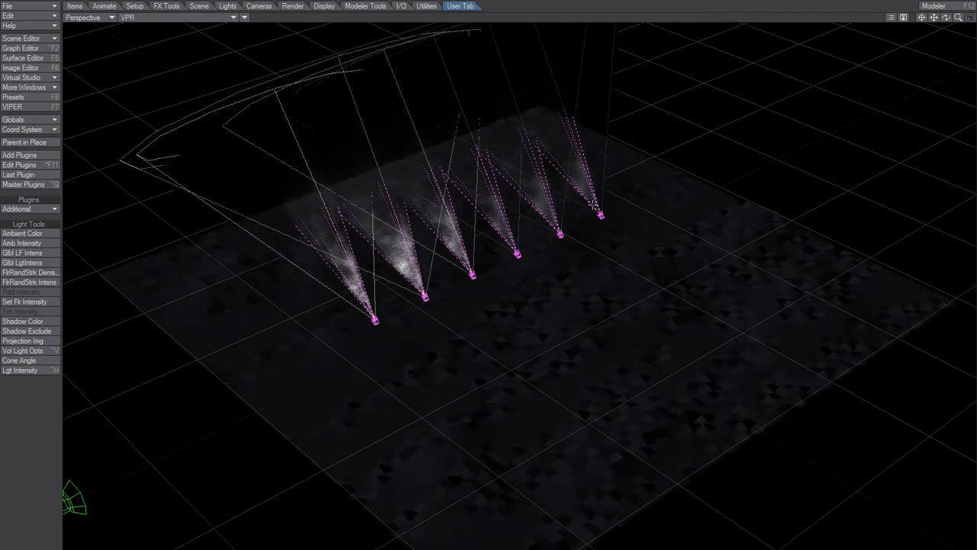
Check the light properties of the farthest spotlight and of the fifth spotlight in the row
left_click(601, 214)
key("ctrl+h")
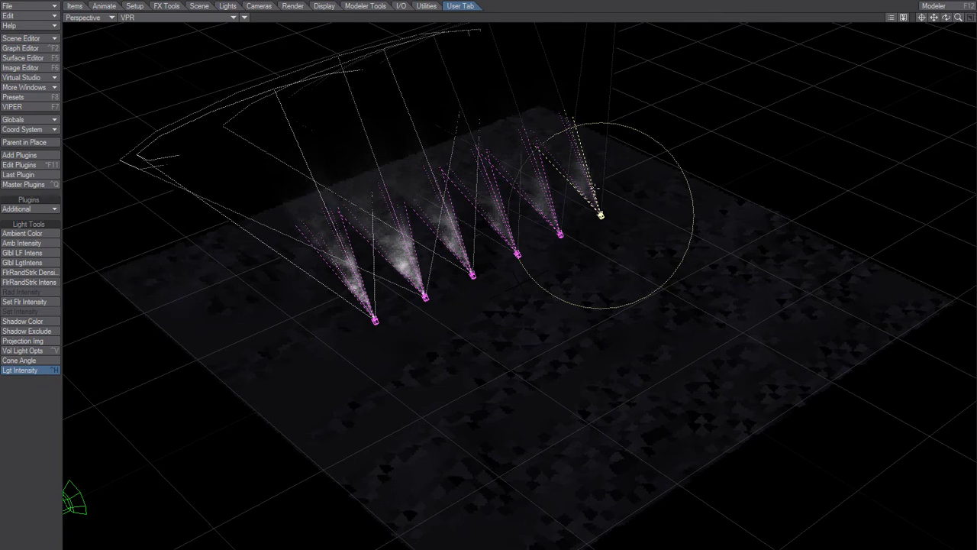
key("p")
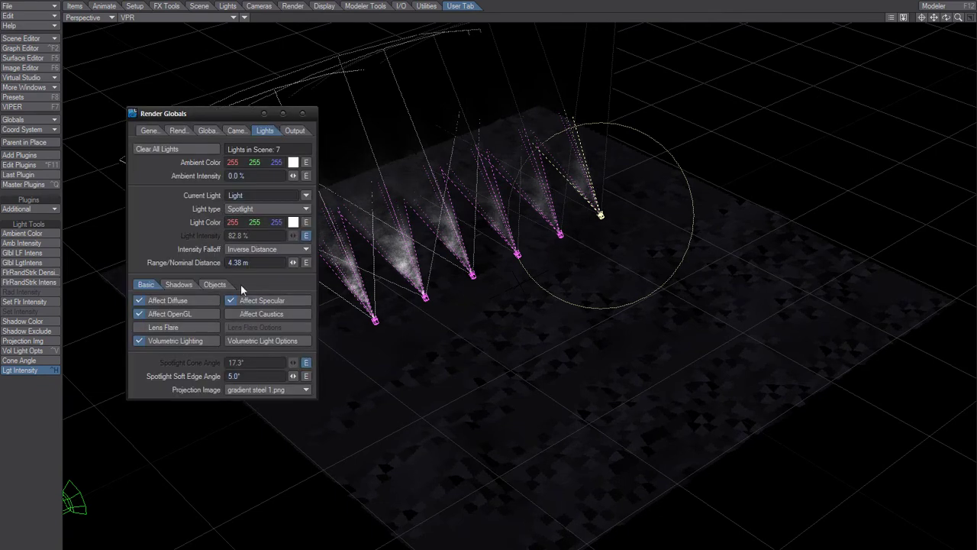
left_click(302, 113)
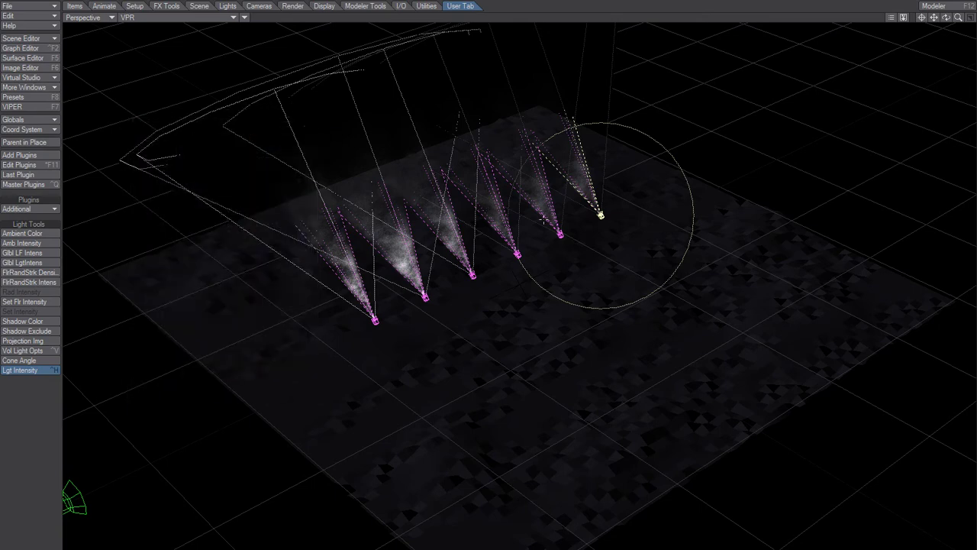
left_click(561, 234)
key("p")
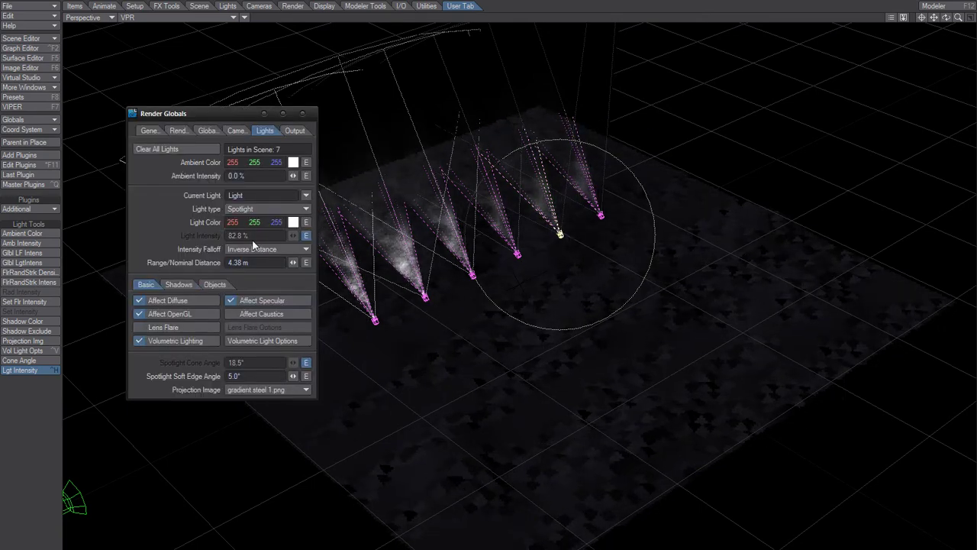
left_click(302, 113)
Open the nearest spotlight's properties and compare its light intensity with that of the third through sixth spotlights
left_click(374, 319)
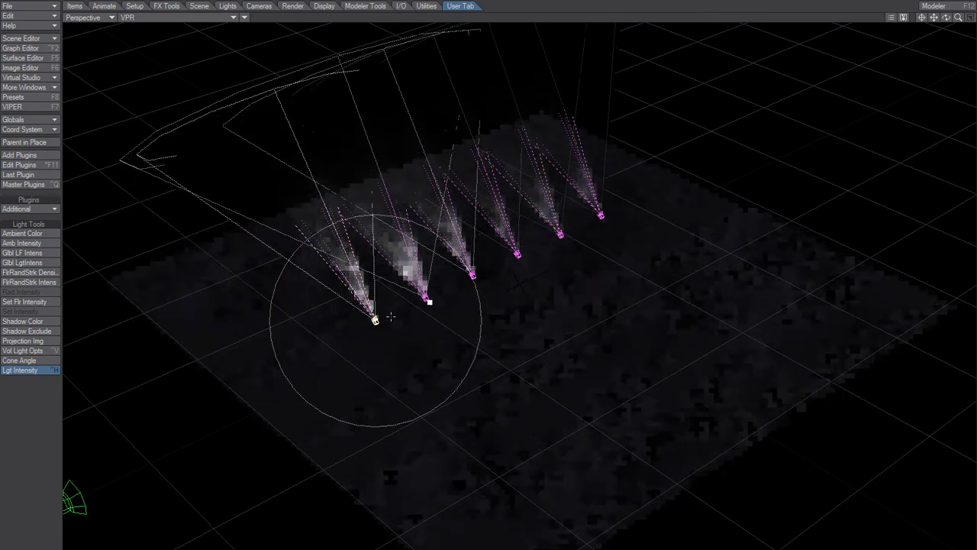
key("p")
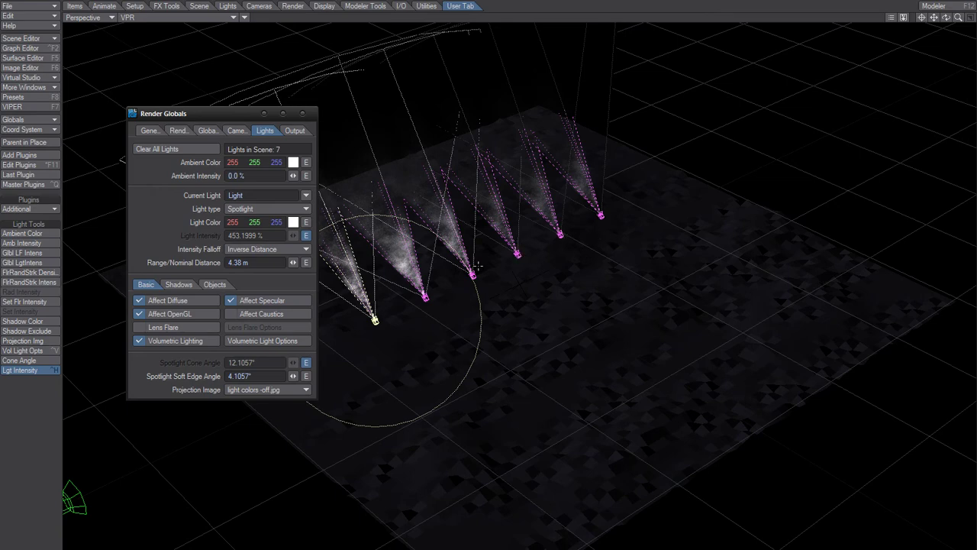
left_click(516, 253)
left_click(559, 232)
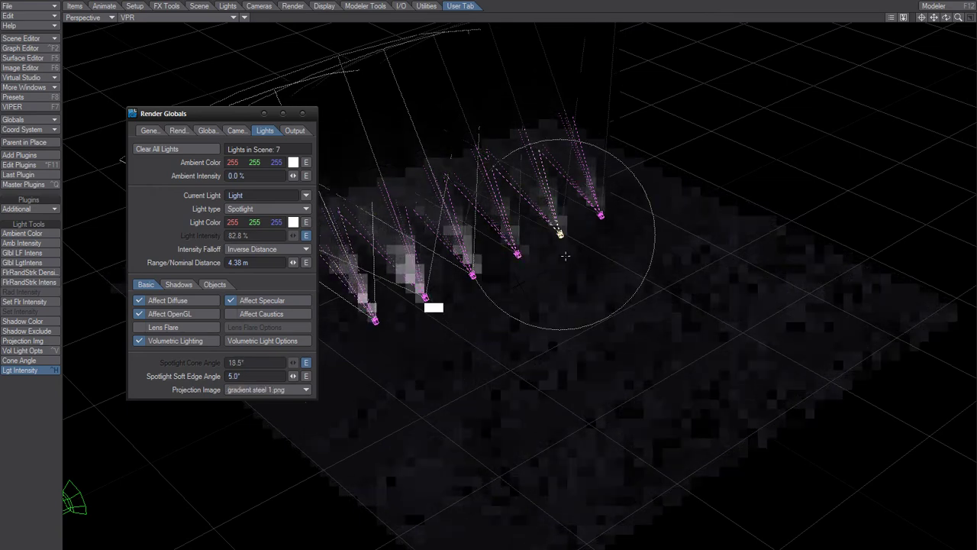
left_click(598, 207)
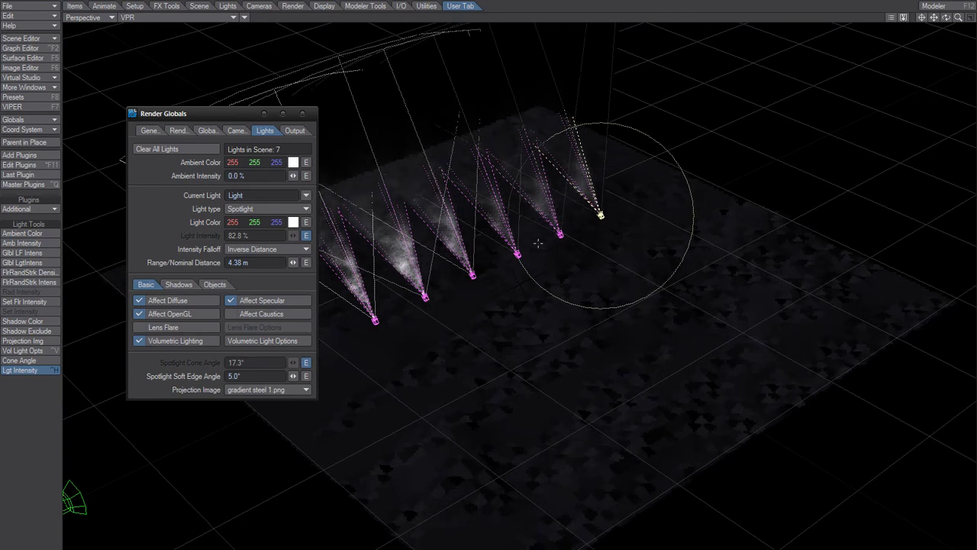
left_click(472, 273)
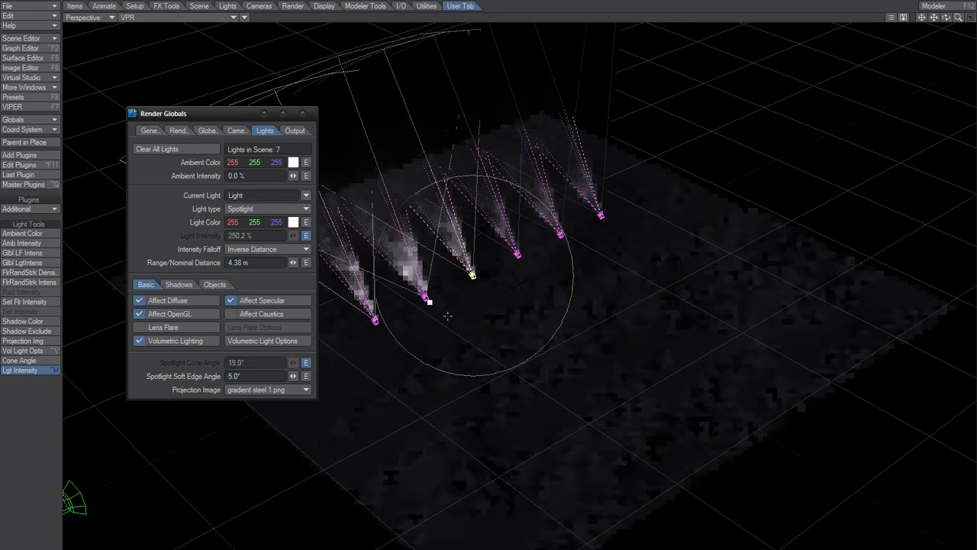
left_click(302, 114)
Set the global light intensity to 40%
right_click_drag(649, 182, 327, 327)
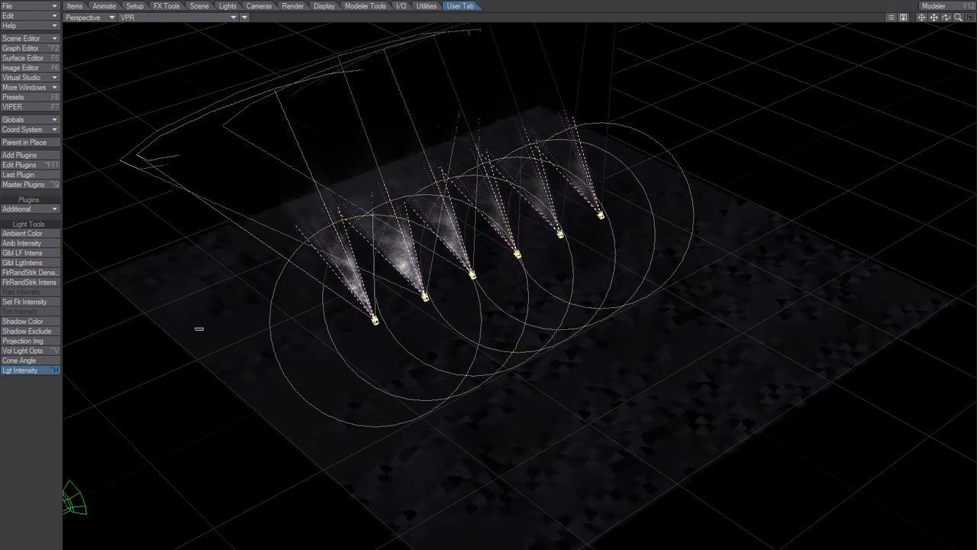
left_click(204, 411)
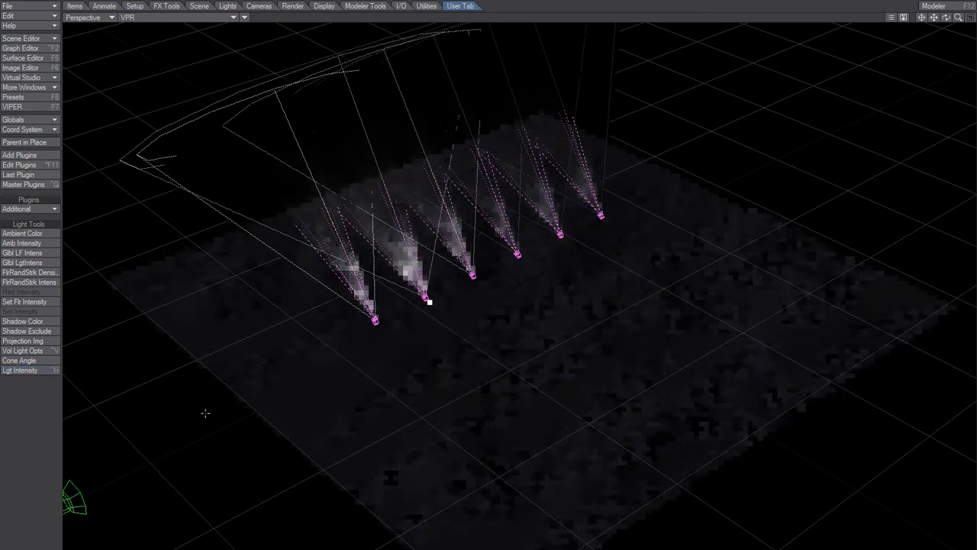
left_click(34, 263)
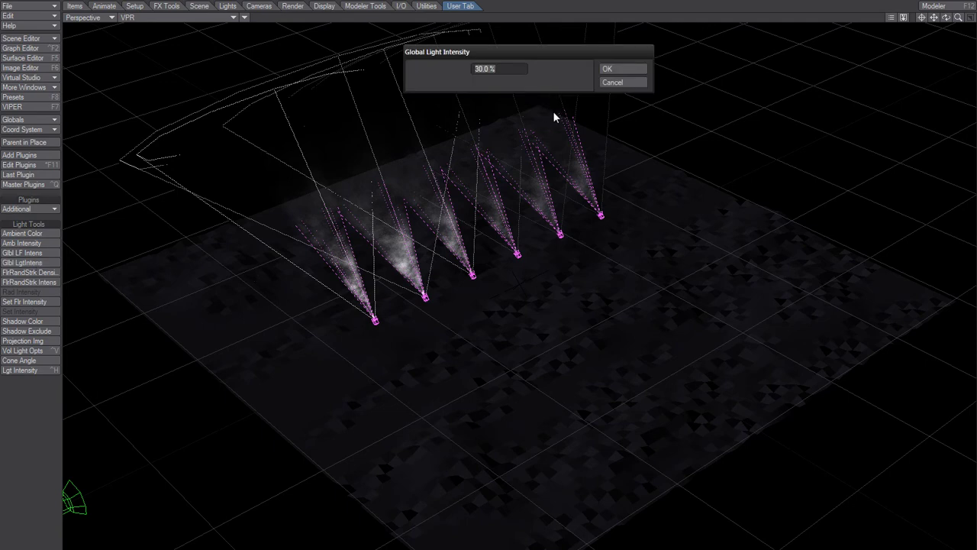
type("40")
key("Return")
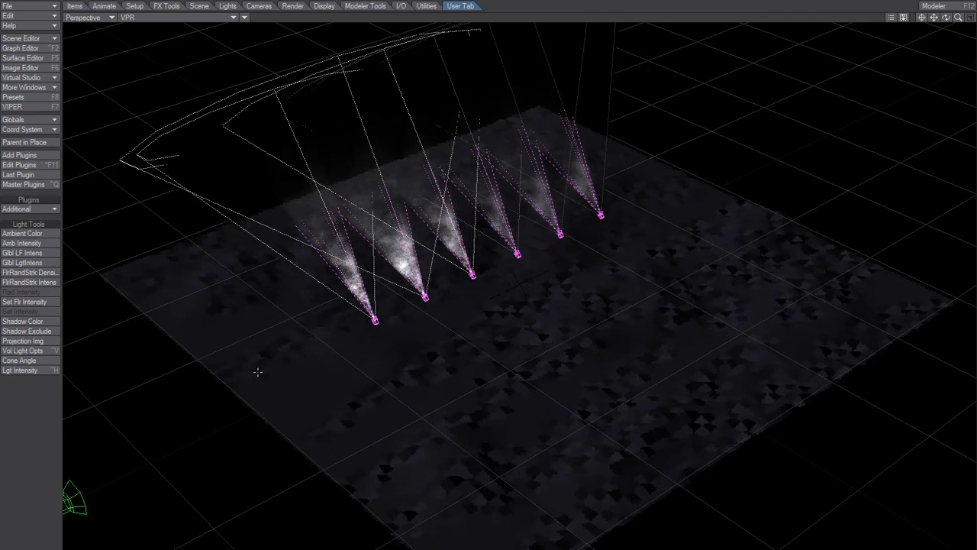
Examine the light intensity values of Light (2) through Light (7) in the Scene Editor without changing them
key("ctrl+F1")
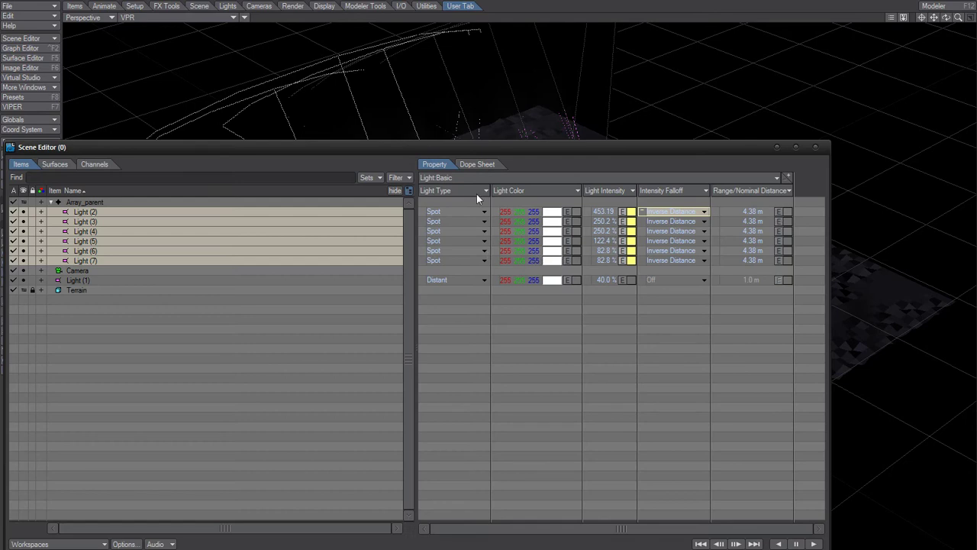
right_click(587, 213)
left_click(585, 260, "shift")
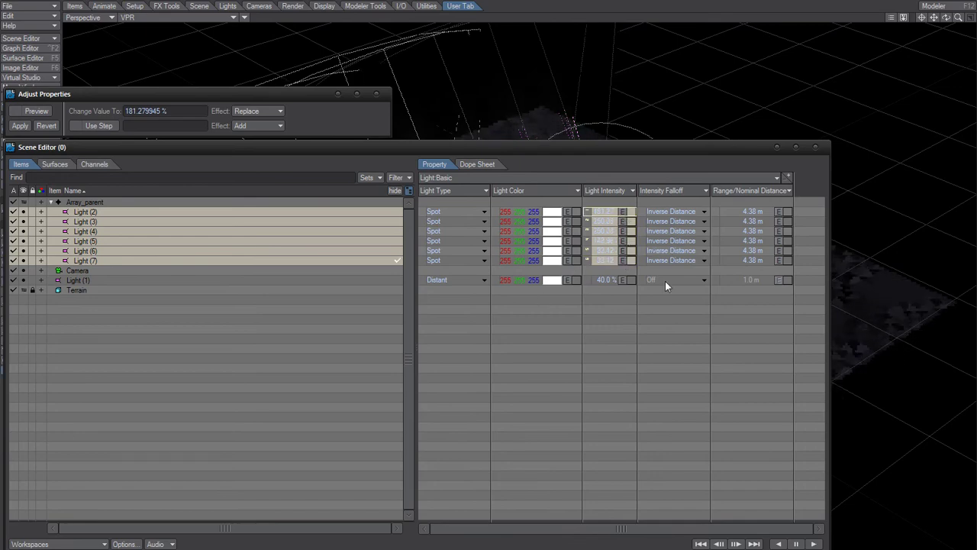
left_click(377, 94)
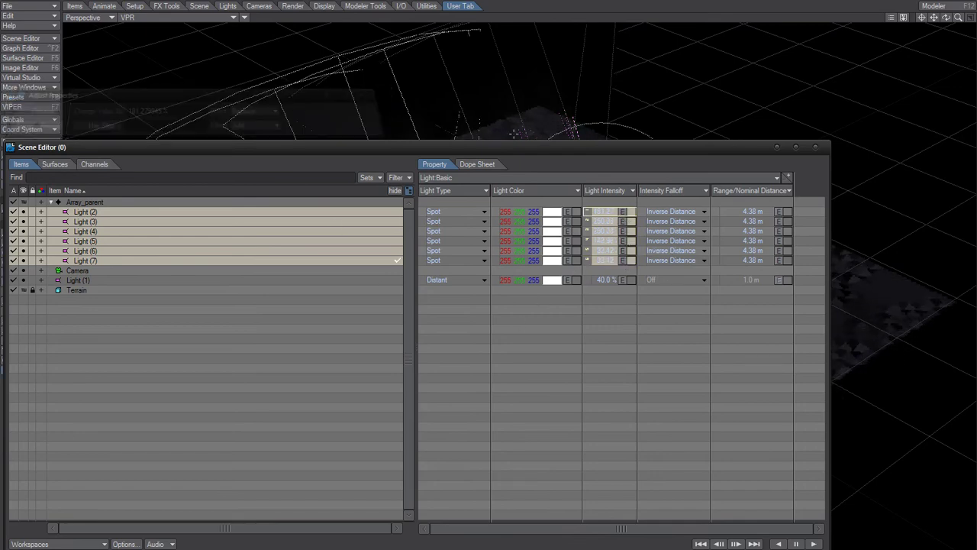
left_click(815, 148)
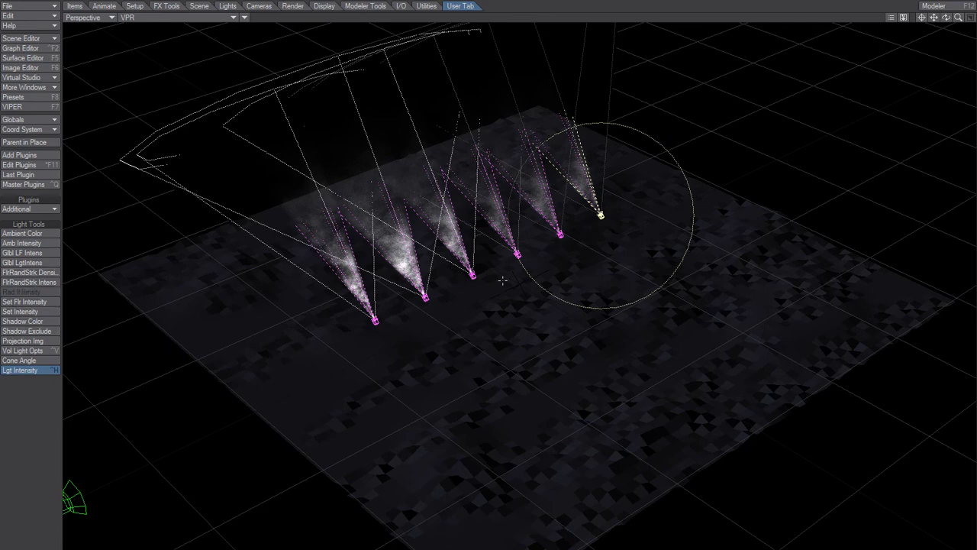
key("ctrl+F1")
key("ctrl+F1")
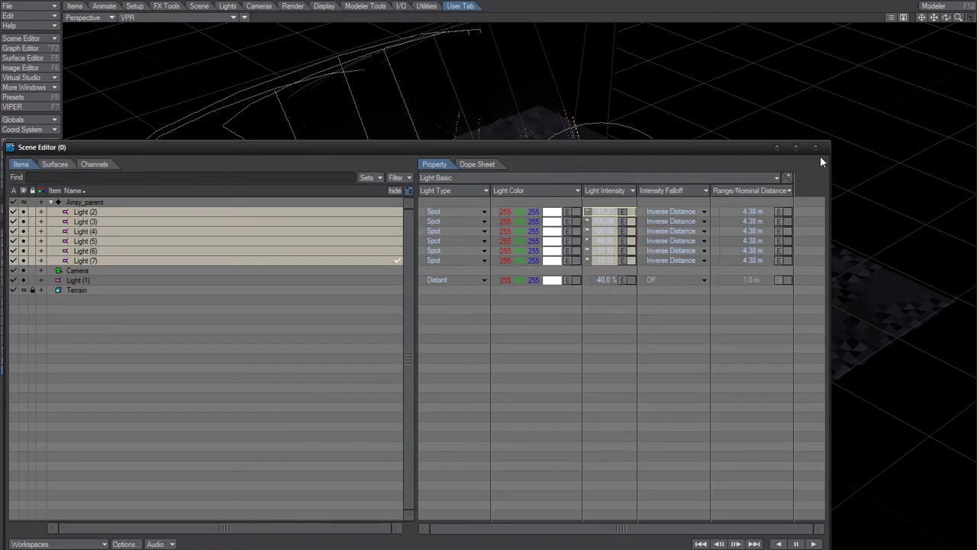
left_click(818, 147)
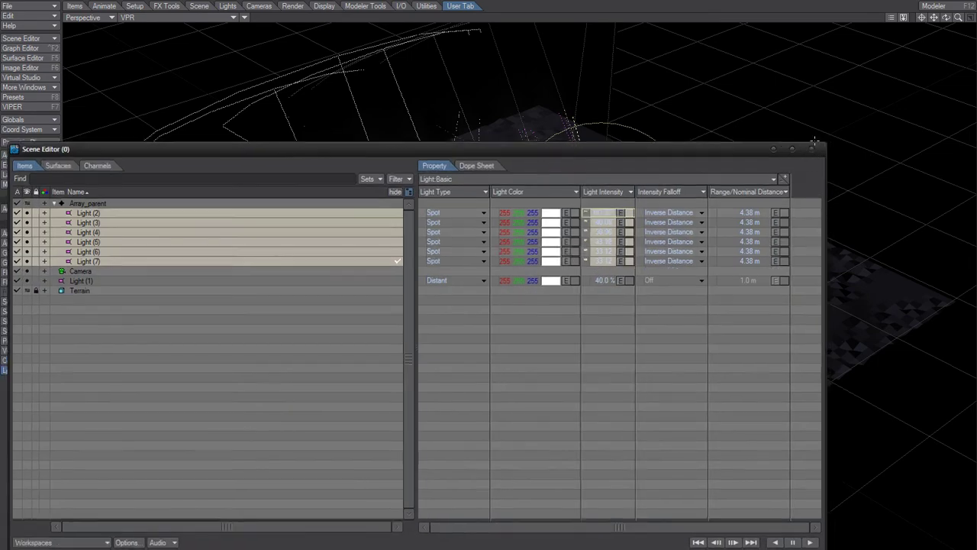
Select the two nearest spotlights, preview the render without the OpenGL overlay, and turn the overlay back on
left_click(375, 307)
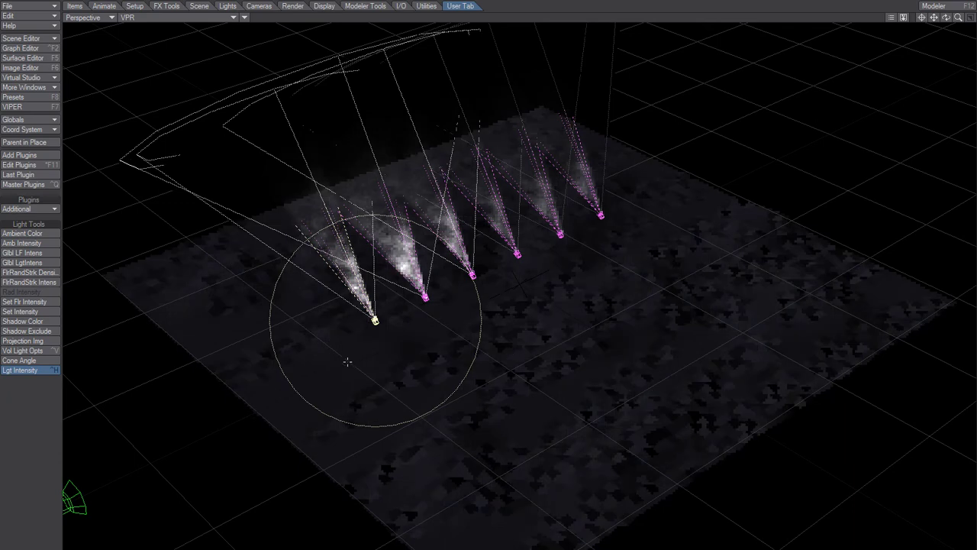
left_click(425, 297, "shift")
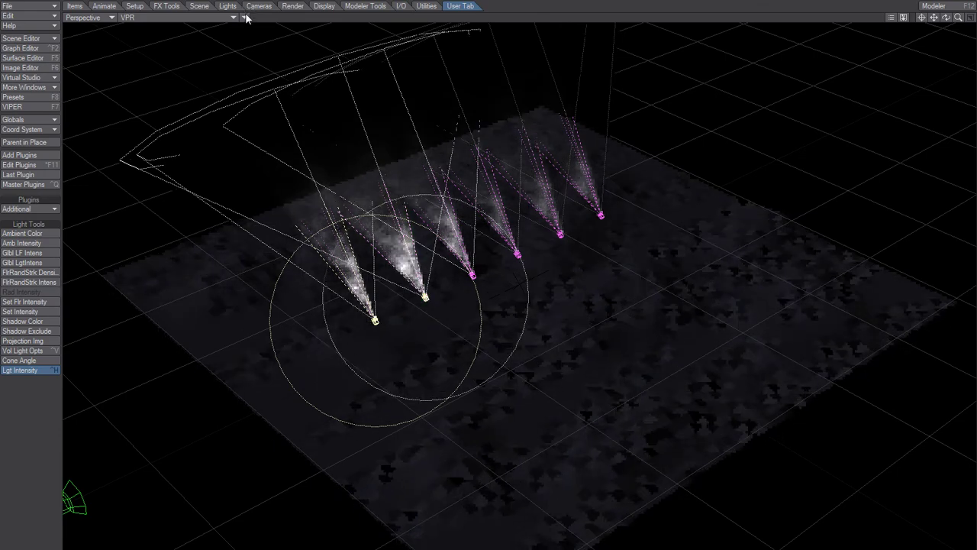
left_click(244, 17)
left_click(252, 29)
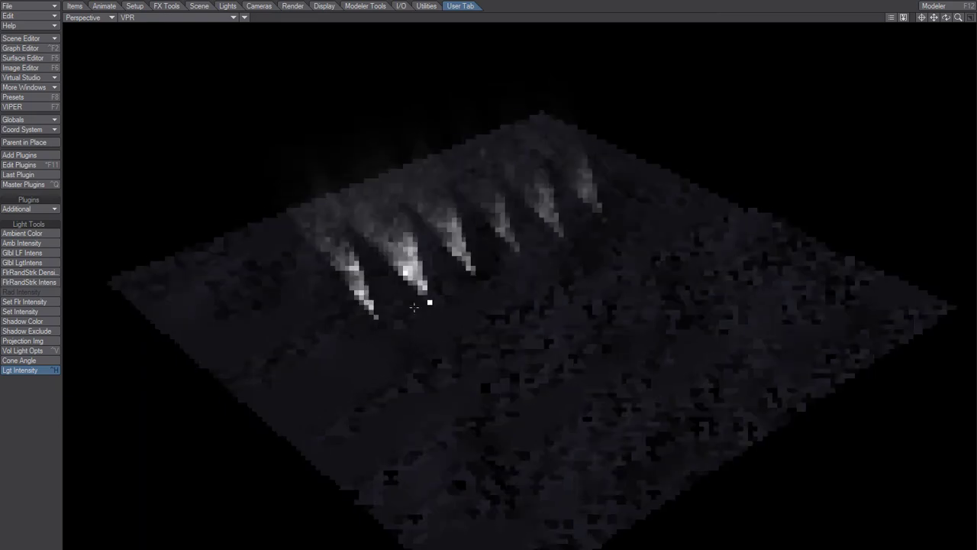
left_click(244, 17)
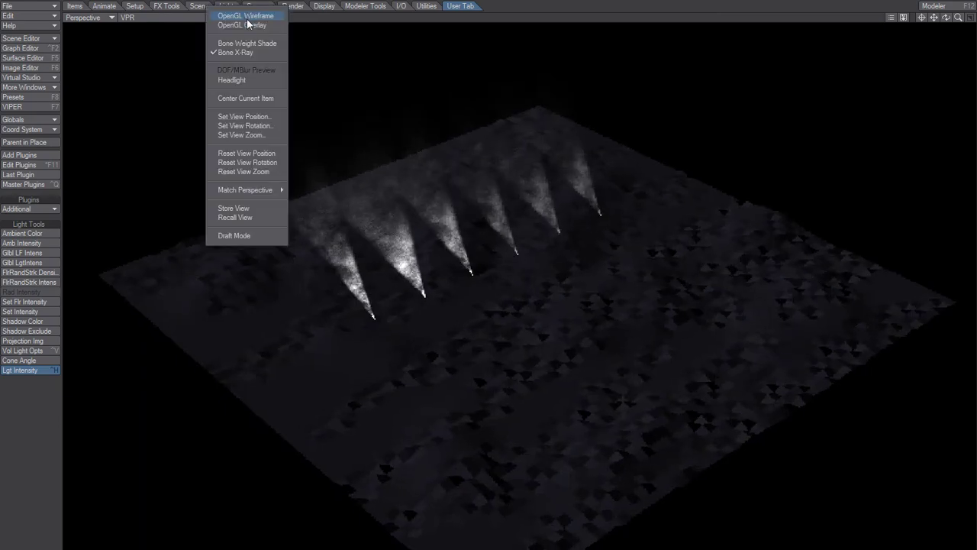
left_click(246, 24)
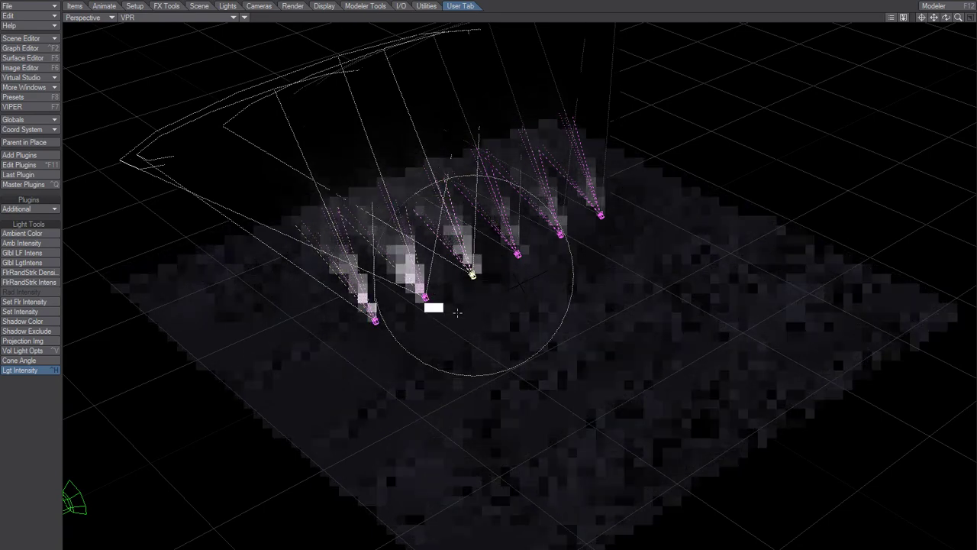
Hide the OpenGL overlay and apply the "light colors" image as the projection image of the two nearest spotlights
left_click(245, 17)
left_click(245, 24)
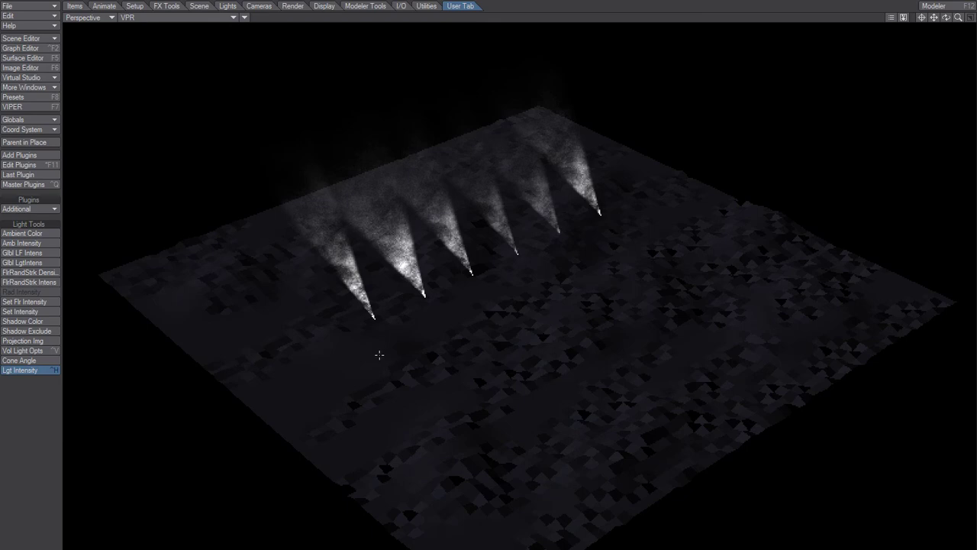
left_click(45, 342)
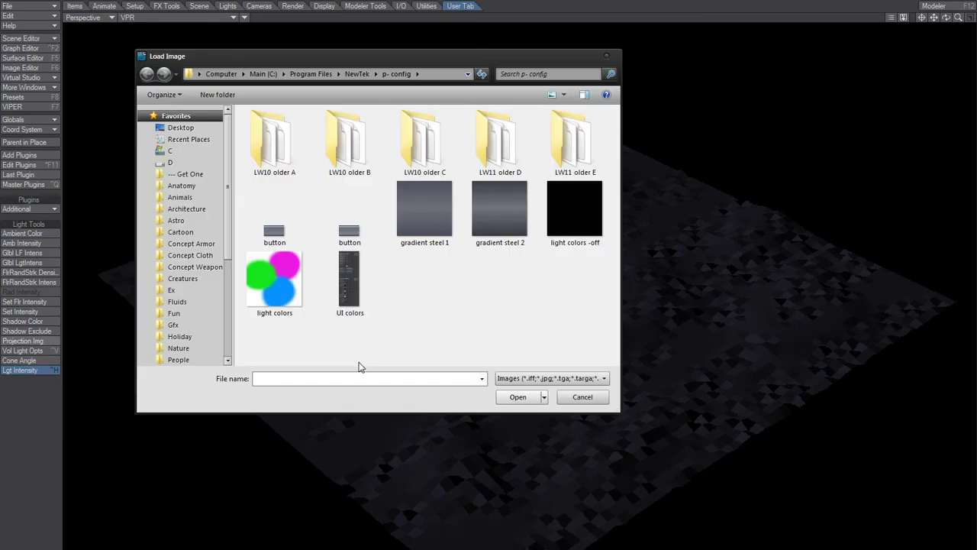
double_click(284, 310)
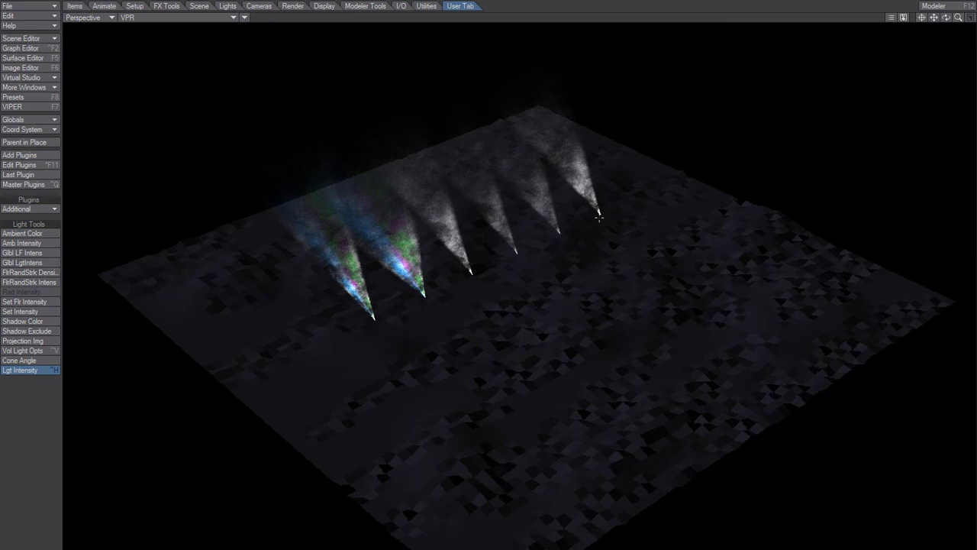
Apply the "light colors" image as the projection image of the second-farthest spotlight
left_click(50, 341)
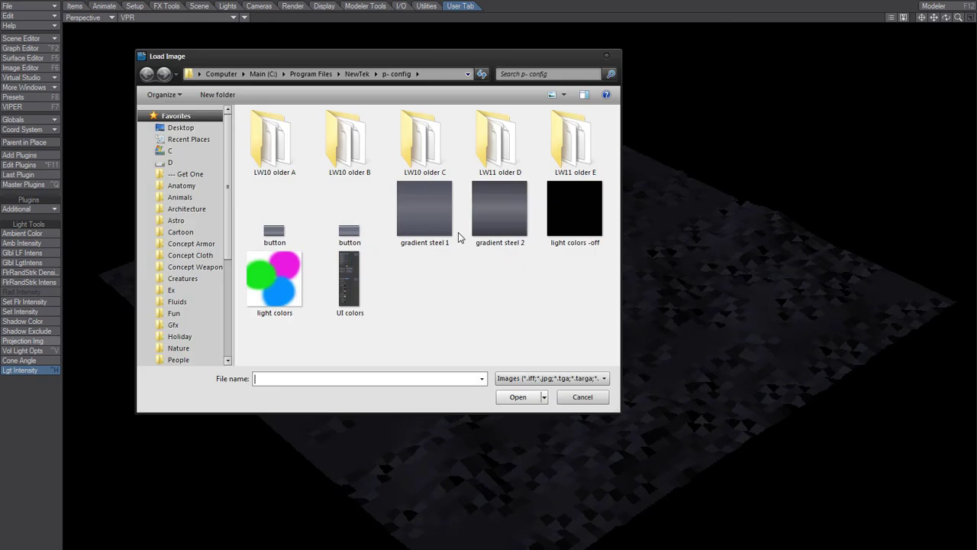
double_click(274, 279)
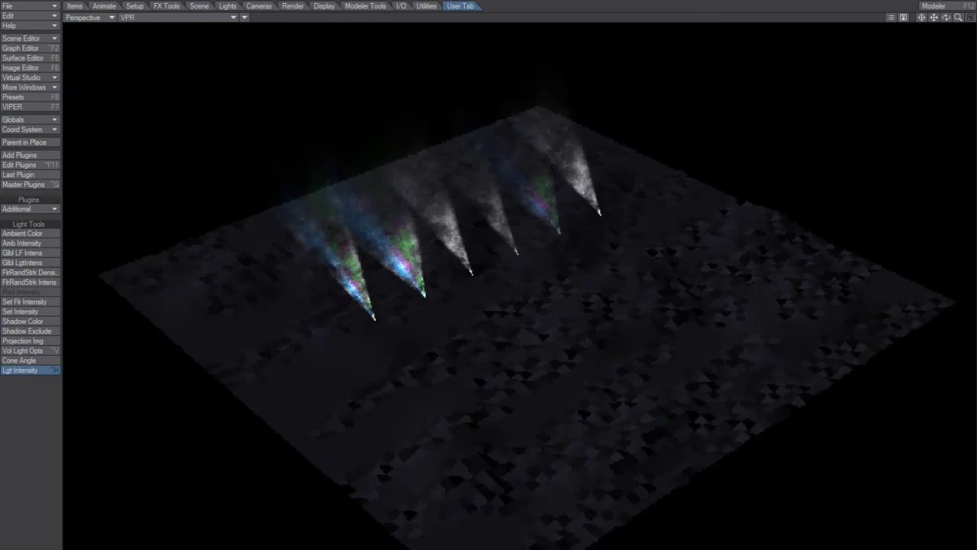
Replace the projection image of all six spotlights with the "light colors -off" image
left_click(34, 343)
double_click(572, 203)
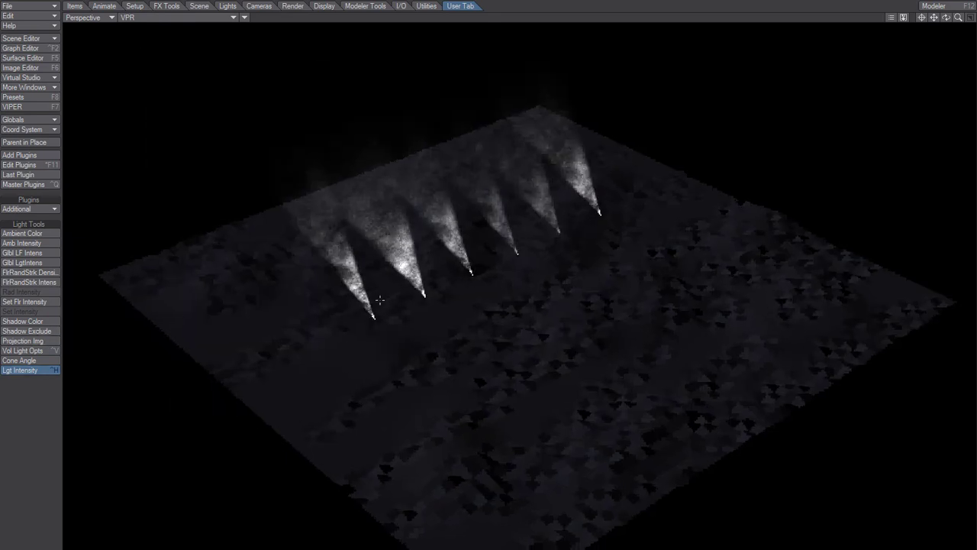
left_click(37, 341)
left_click(585, 208)
double_click(580, 212)
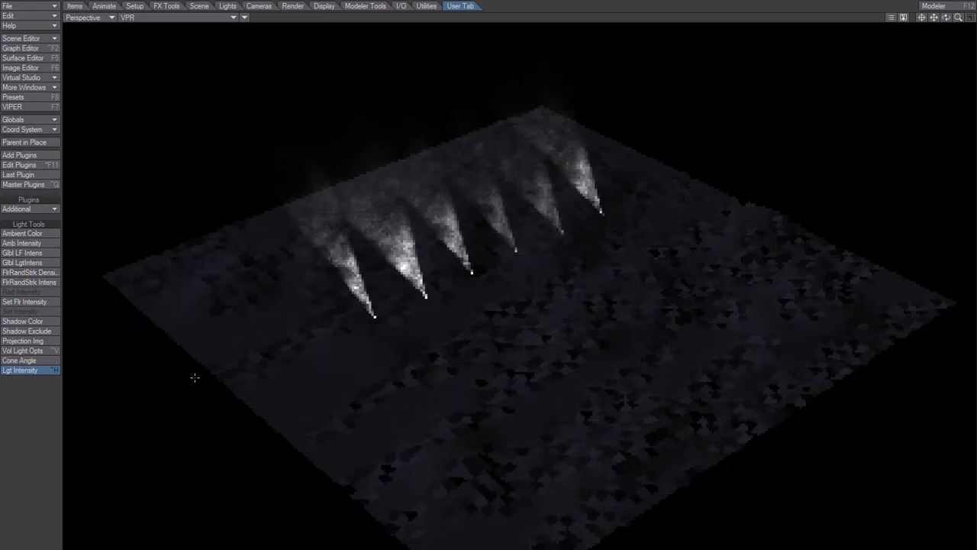
Apply the "light colors" image as the projection image of all six spotlights
left_click(43, 342)
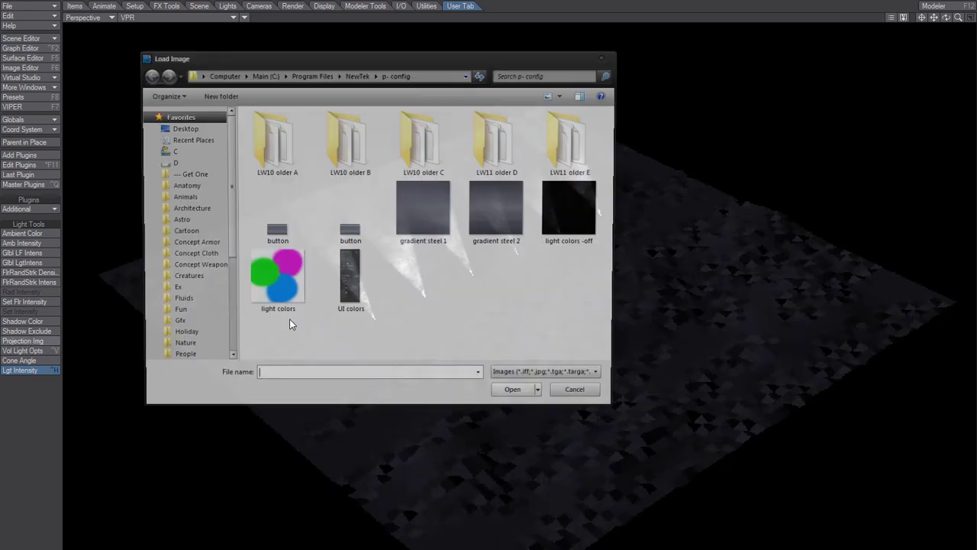
left_click(270, 281)
double_click(276, 296)
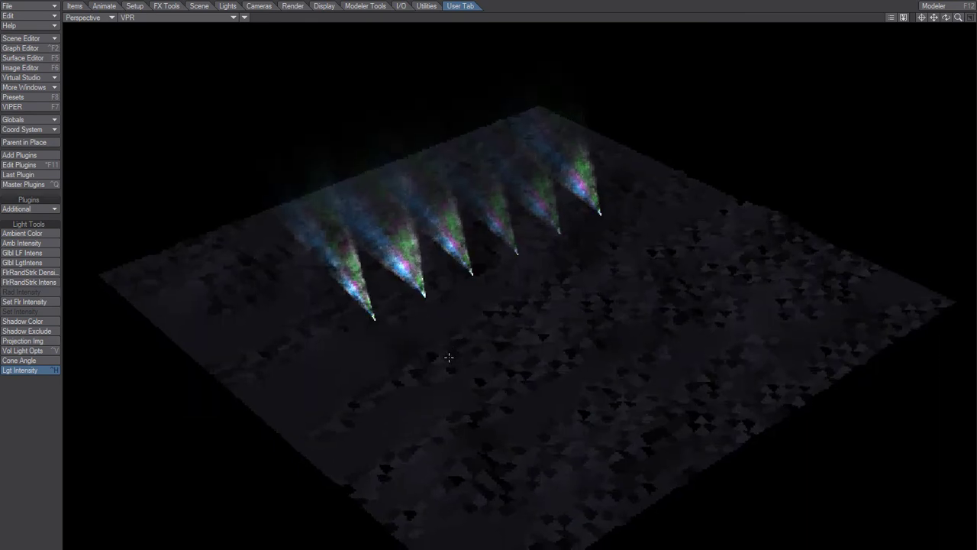
Adjust the cone angle of all six spotlights interactively, first narrowing the beams and finally widening them well beyond their original spread
left_click(23, 360)
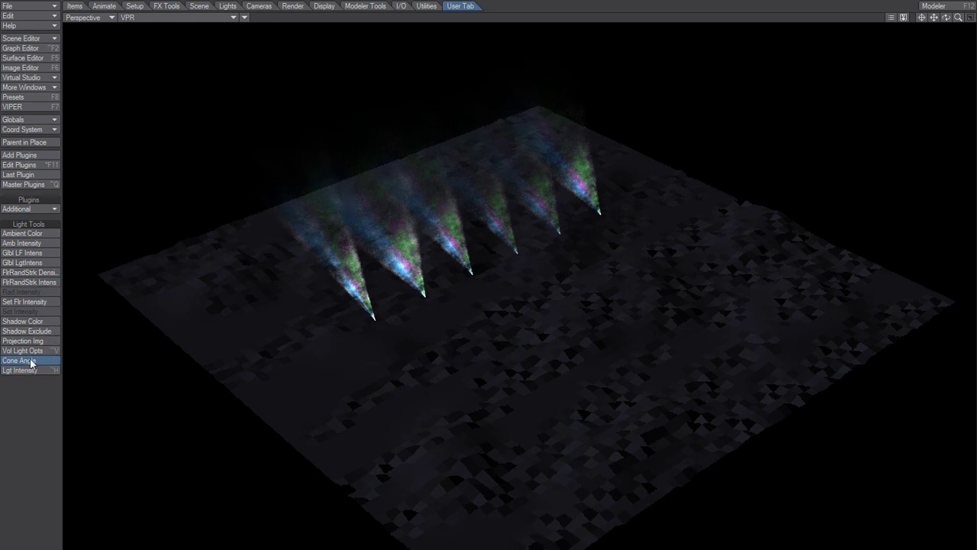
left_click_drag(375, 319, 343, 319)
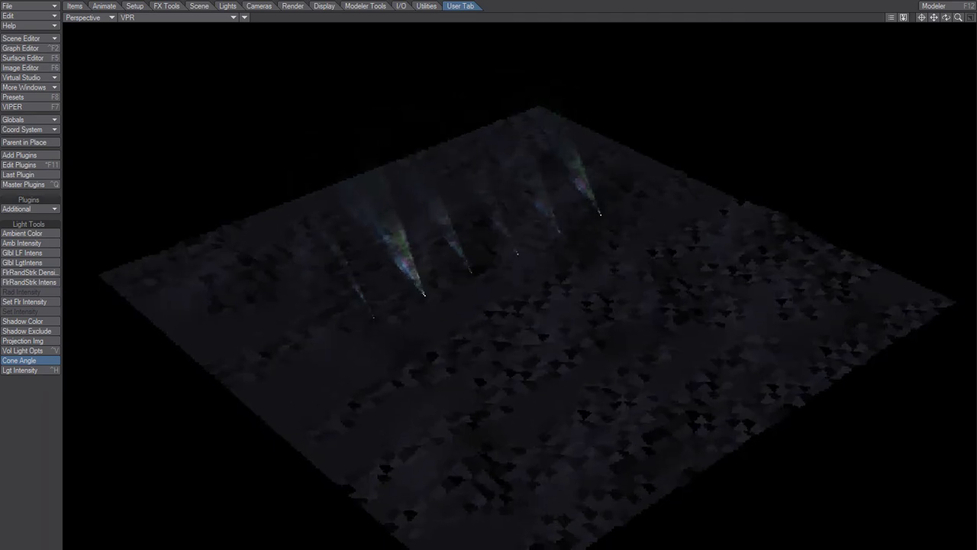
left_click_drag(424, 306, 489, 306)
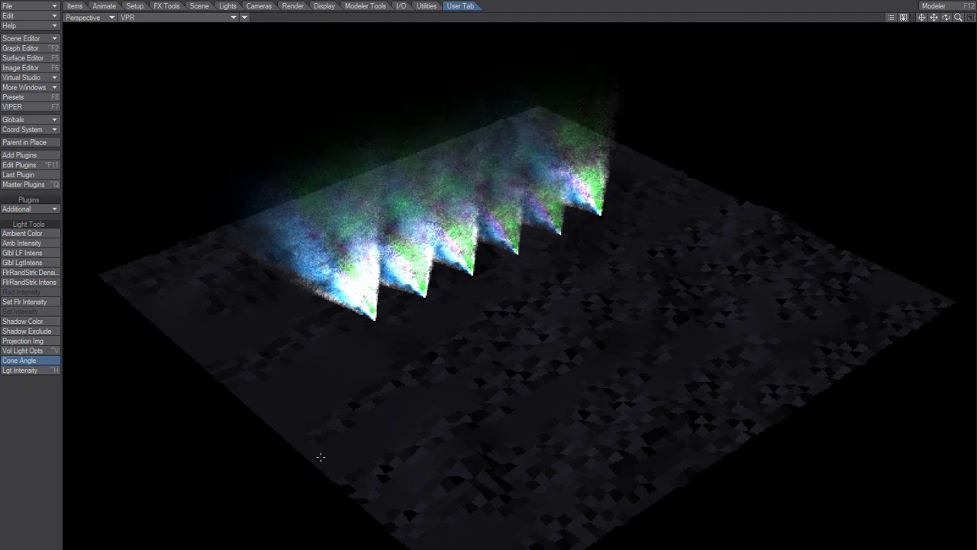
Examine the properties of the six selected spotlights in the Scene Editor and close it
key("ctrl+F1")
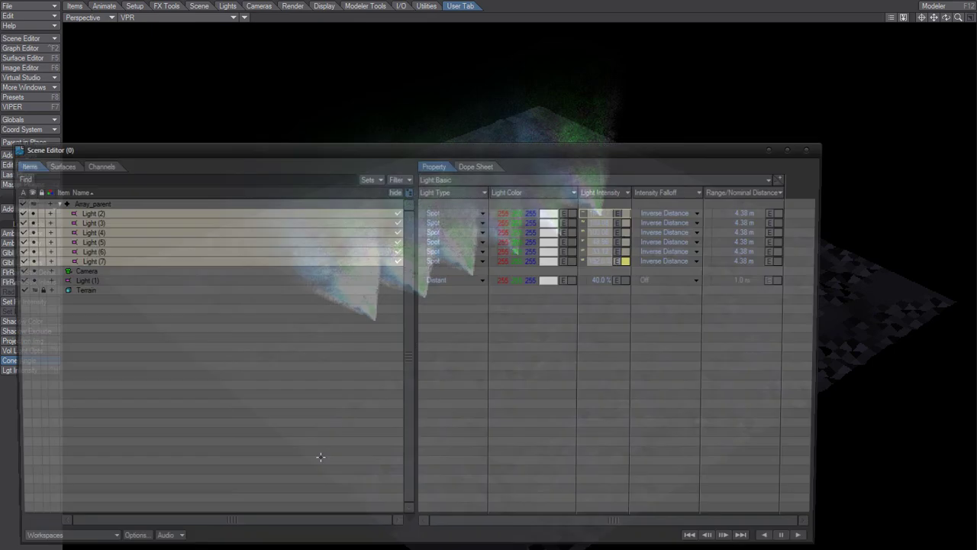
left_click(820, 148)
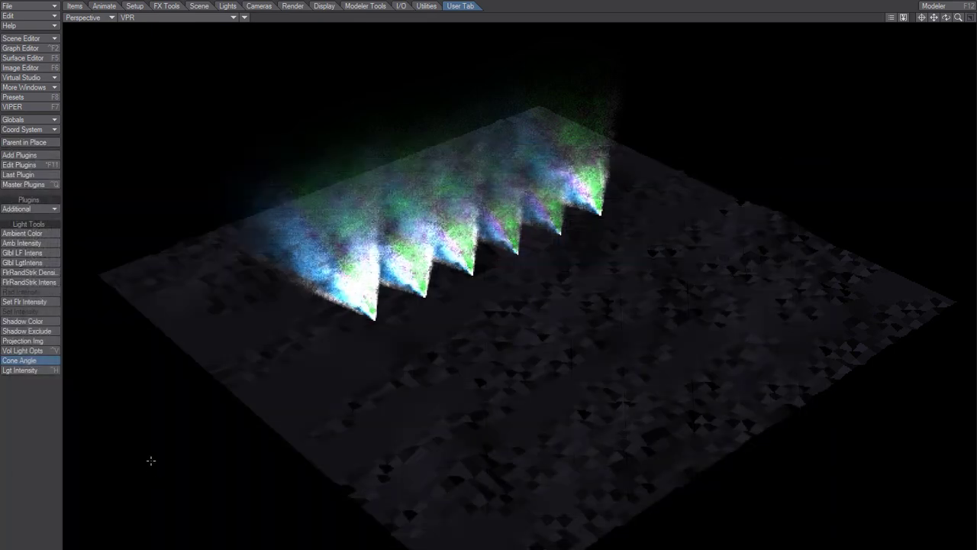